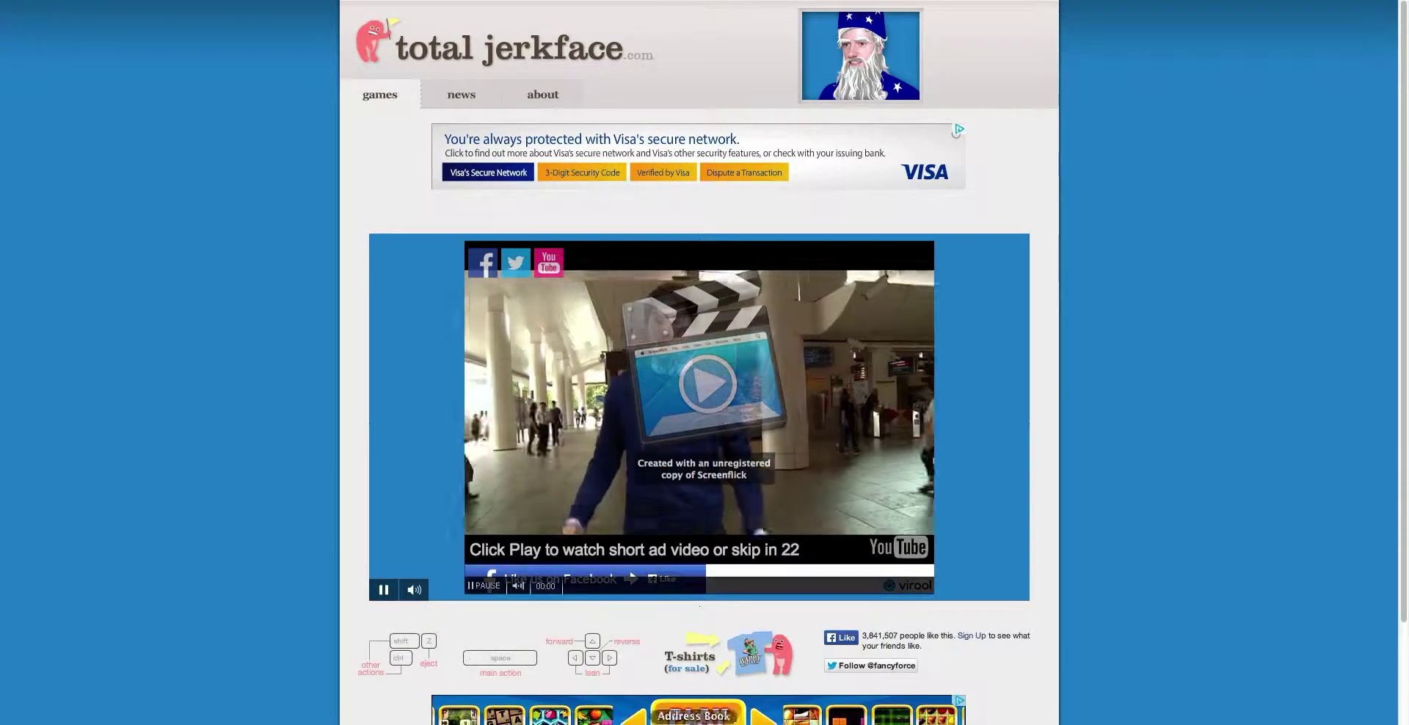
Skip the Happy Wheels pre-game video ad once its countdown finishes.
{"action": "right_click", "coordinate": [831, 719]}
{"action": "left_click", "coordinate": [788, 719]}
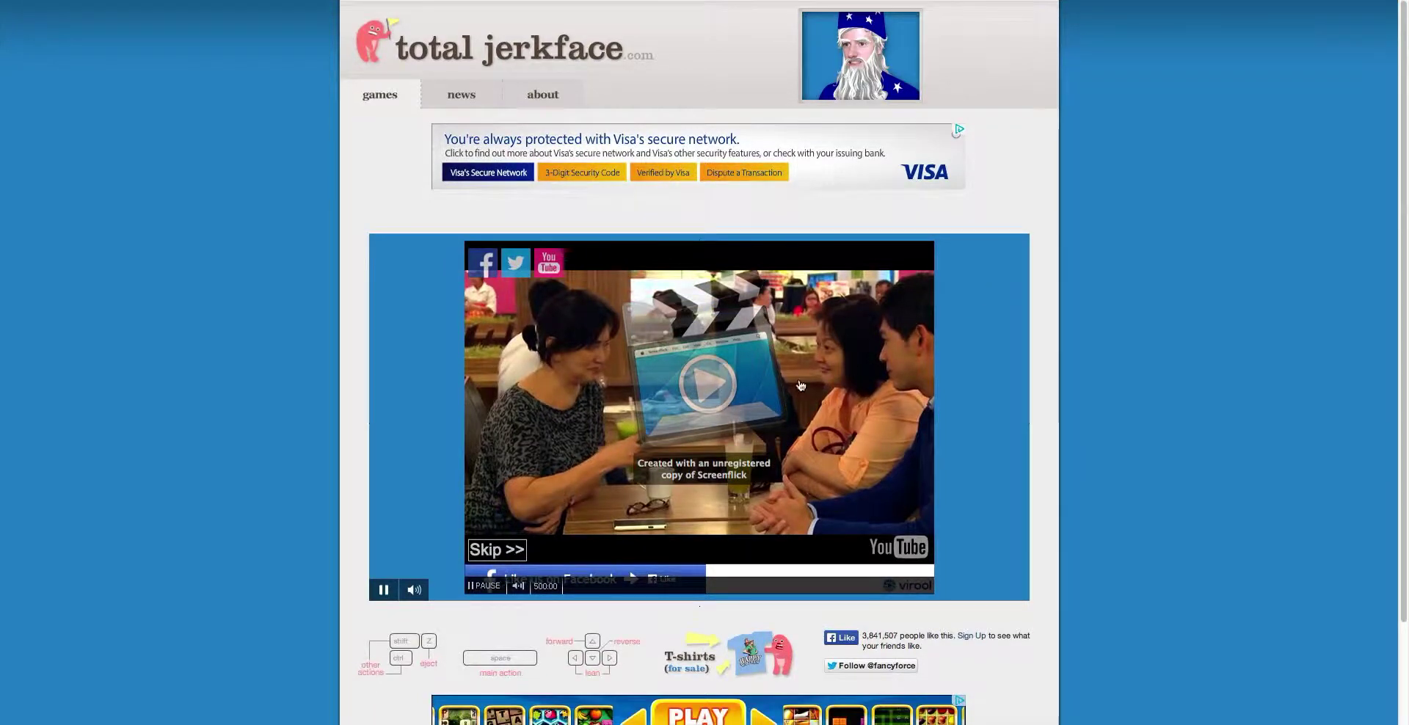
{"action": "left_click", "coordinate": [497, 549]}
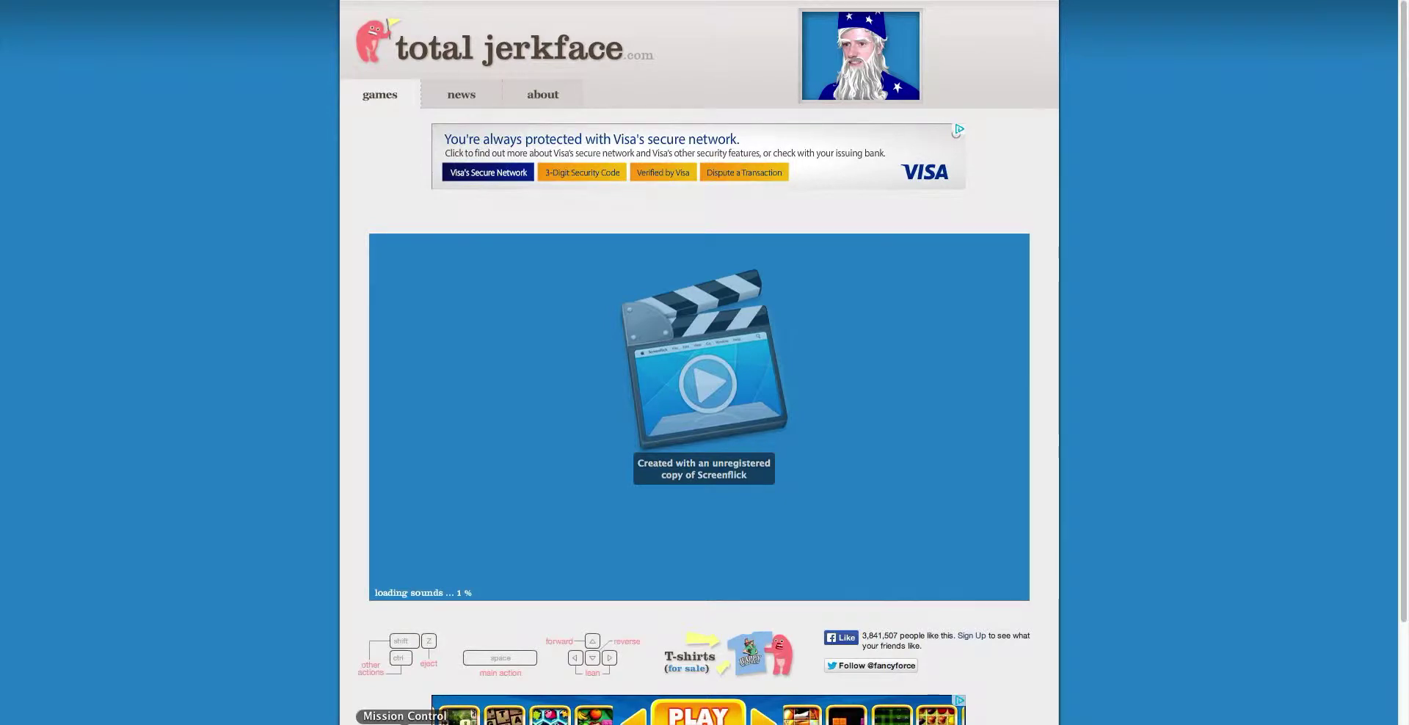
Choose PLAY on the loaded Happy Wheels title menu to reach Featured Levels.
{"action": "right_click", "coordinate": [785, 724]}
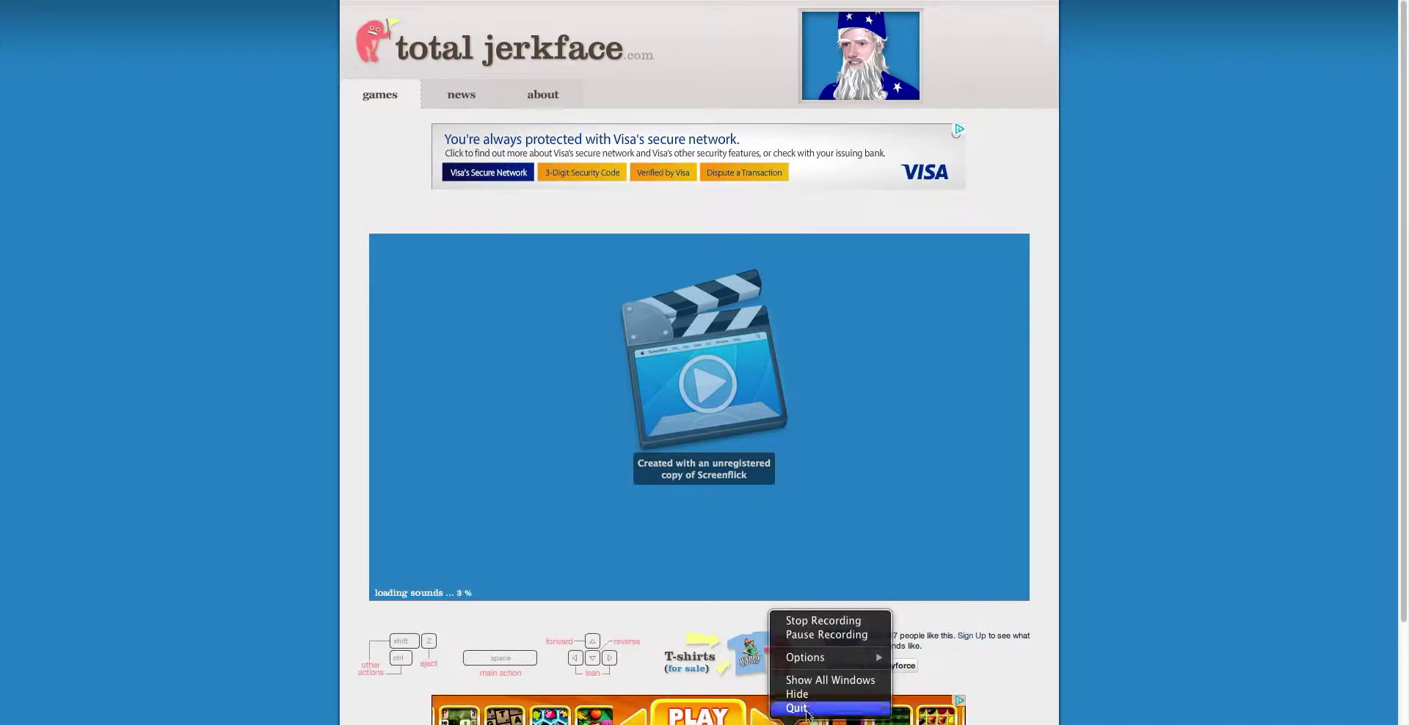
{"action": "left_click", "coordinate": [826, 635]}
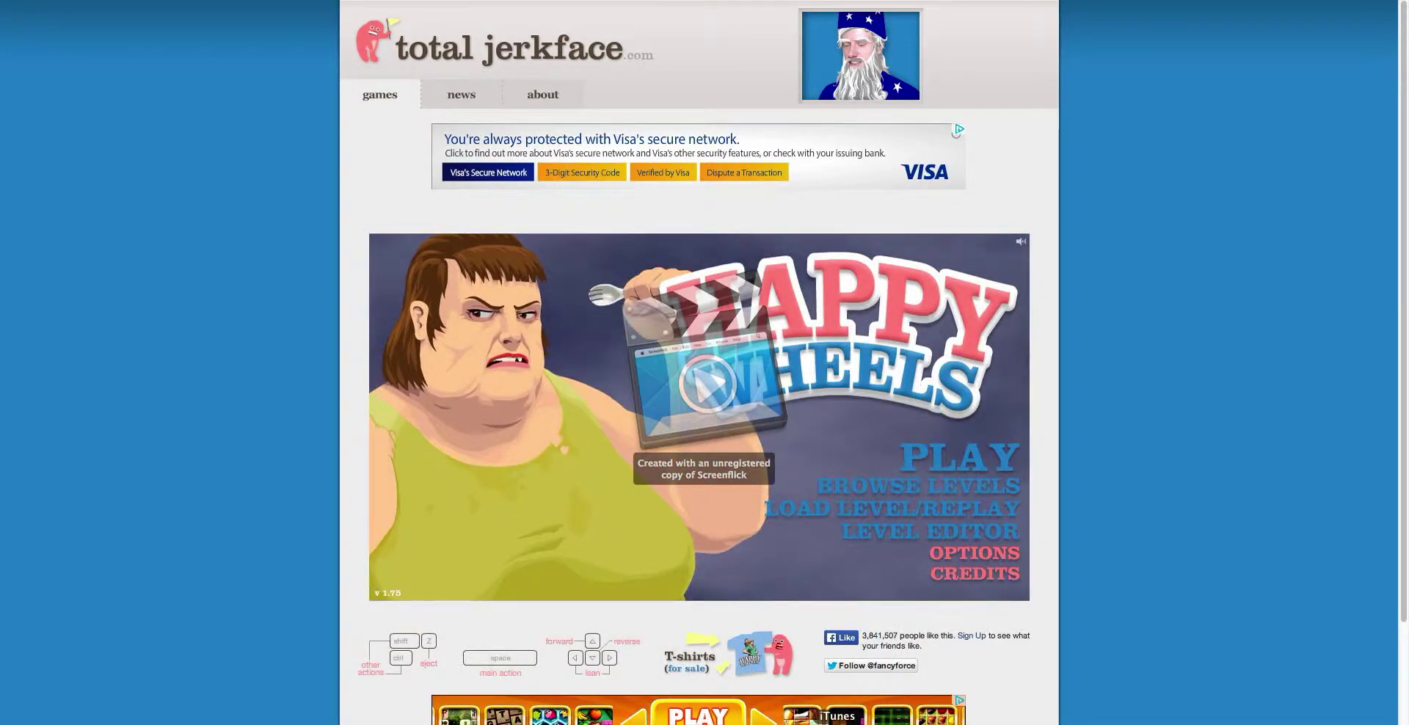
{"action": "right_click", "coordinate": [789, 716]}
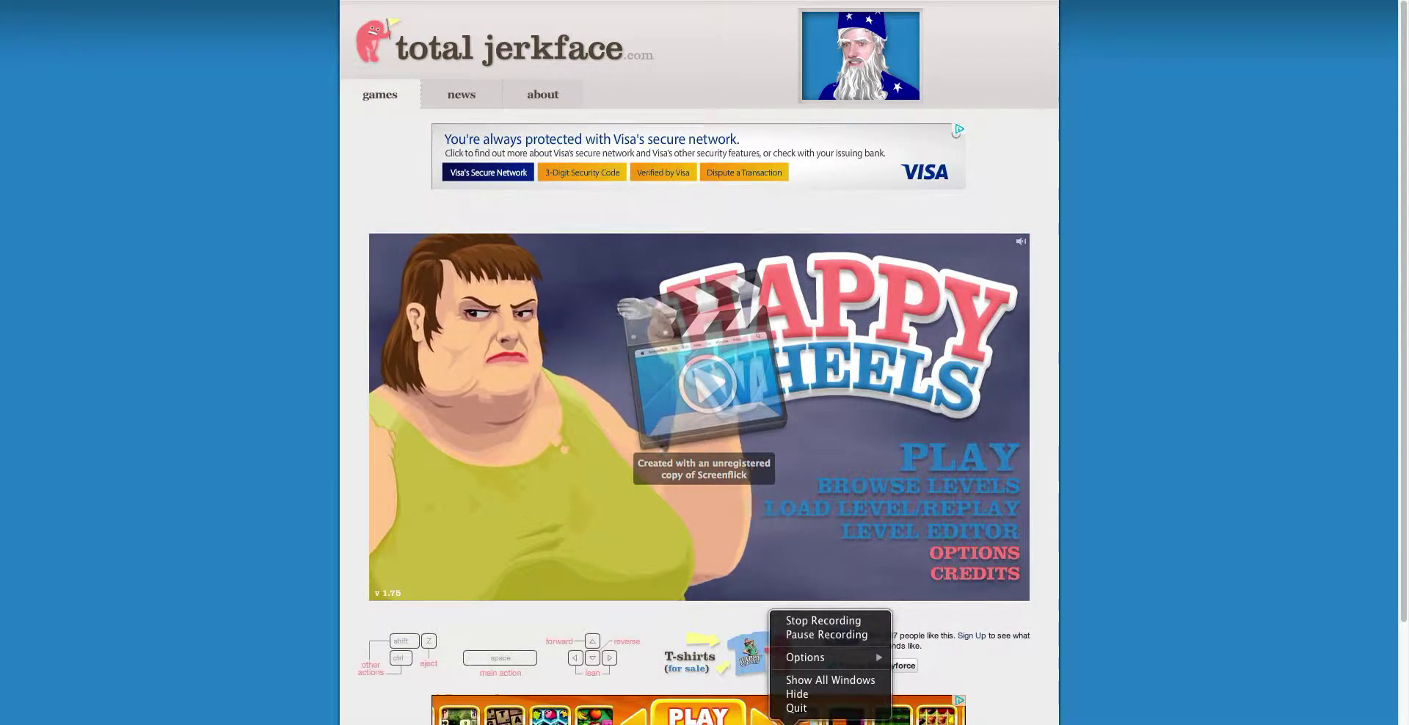
{"action": "left_click", "coordinate": [798, 604]}
{"action": "left_click", "coordinate": [931, 461]}
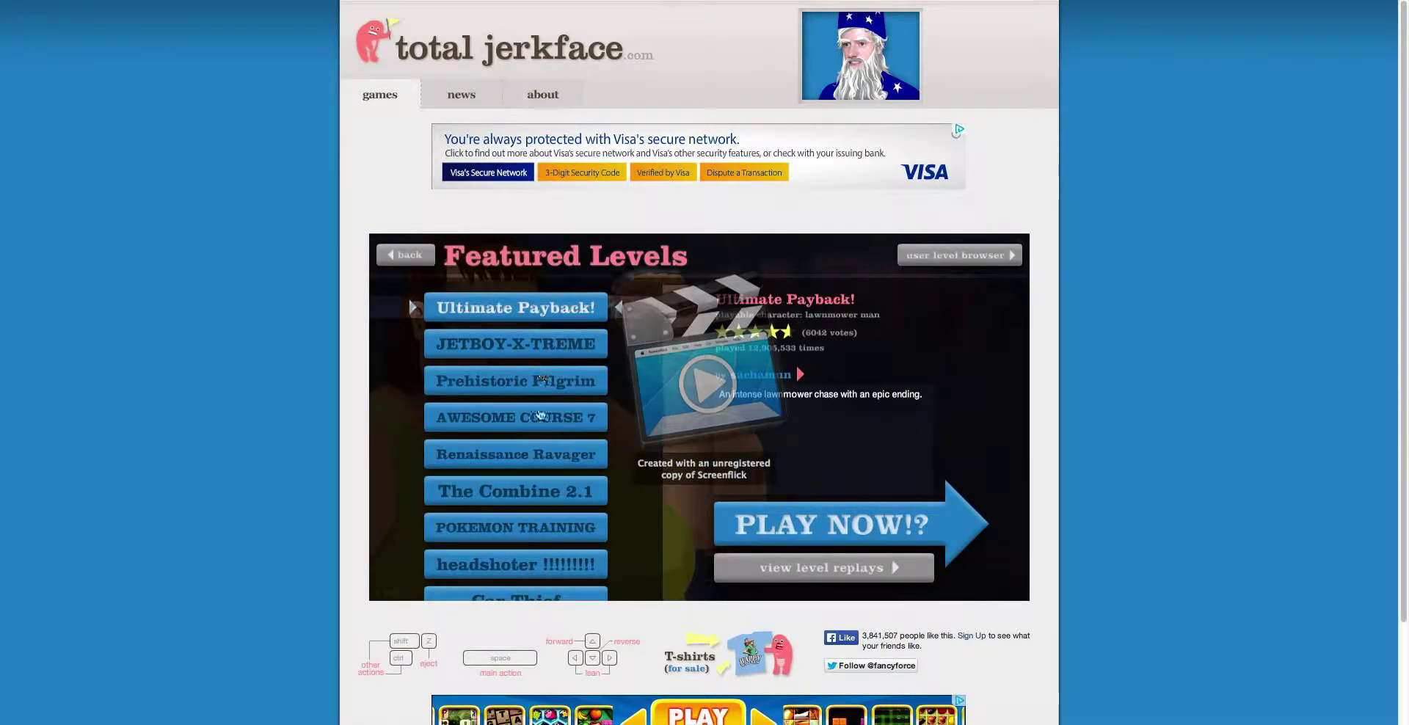
Pick the POKEMON TRAINING level, play it, and raise the volume.
{"action": "left_click", "coordinate": [513, 527]}
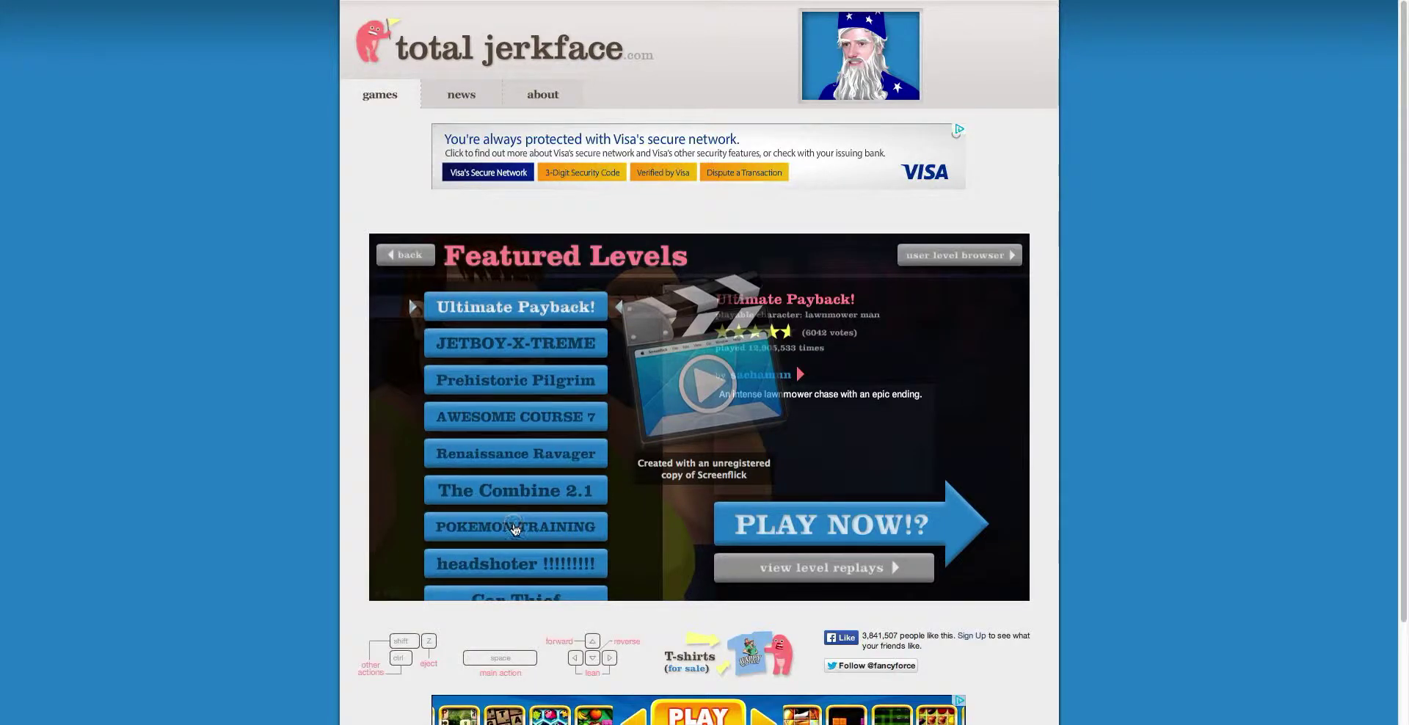
{"action": "left_click", "coordinate": [754, 526]}
{"action": "key", "text": "XF86AudioRaiseVolume"}
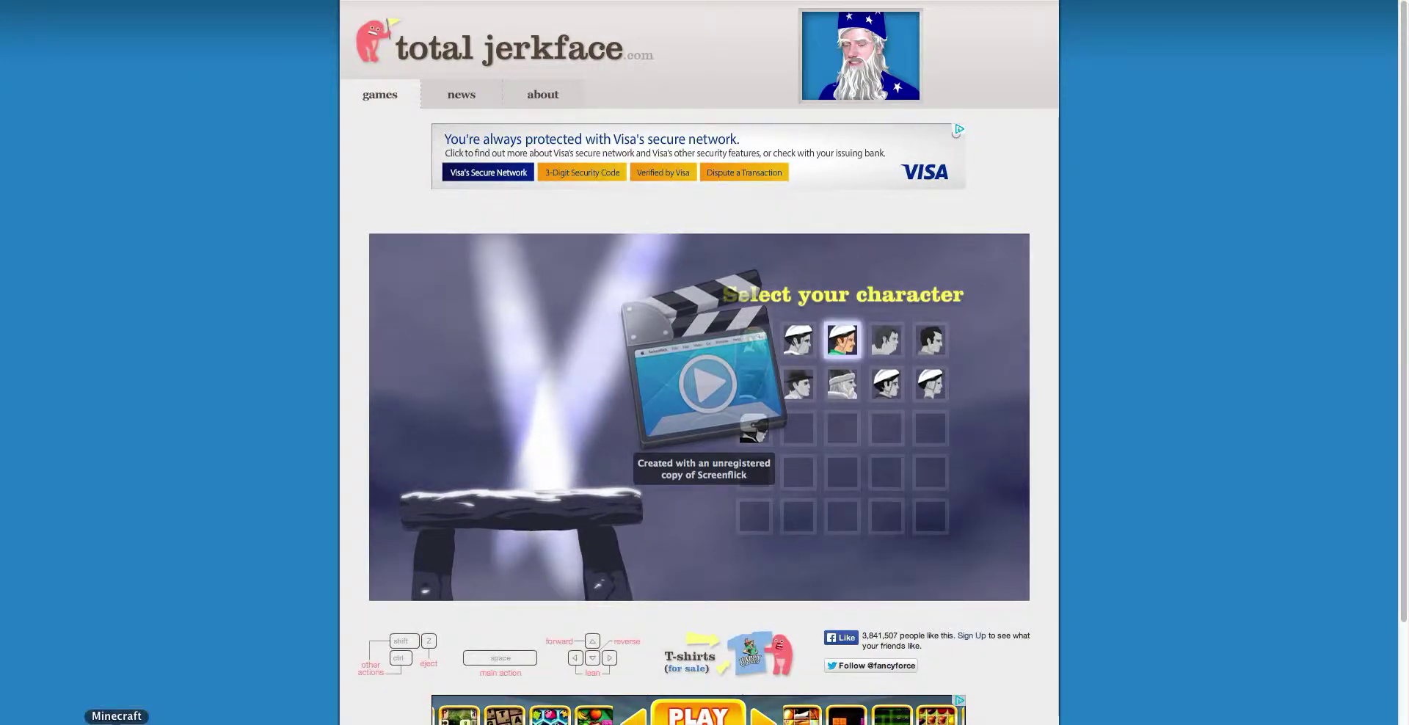
Quit the Minecraft launcher and the music player from the taskbar.
{"action": "right_click", "coordinate": [130, 722]}
{"action": "left_click", "coordinate": [133, 709]}
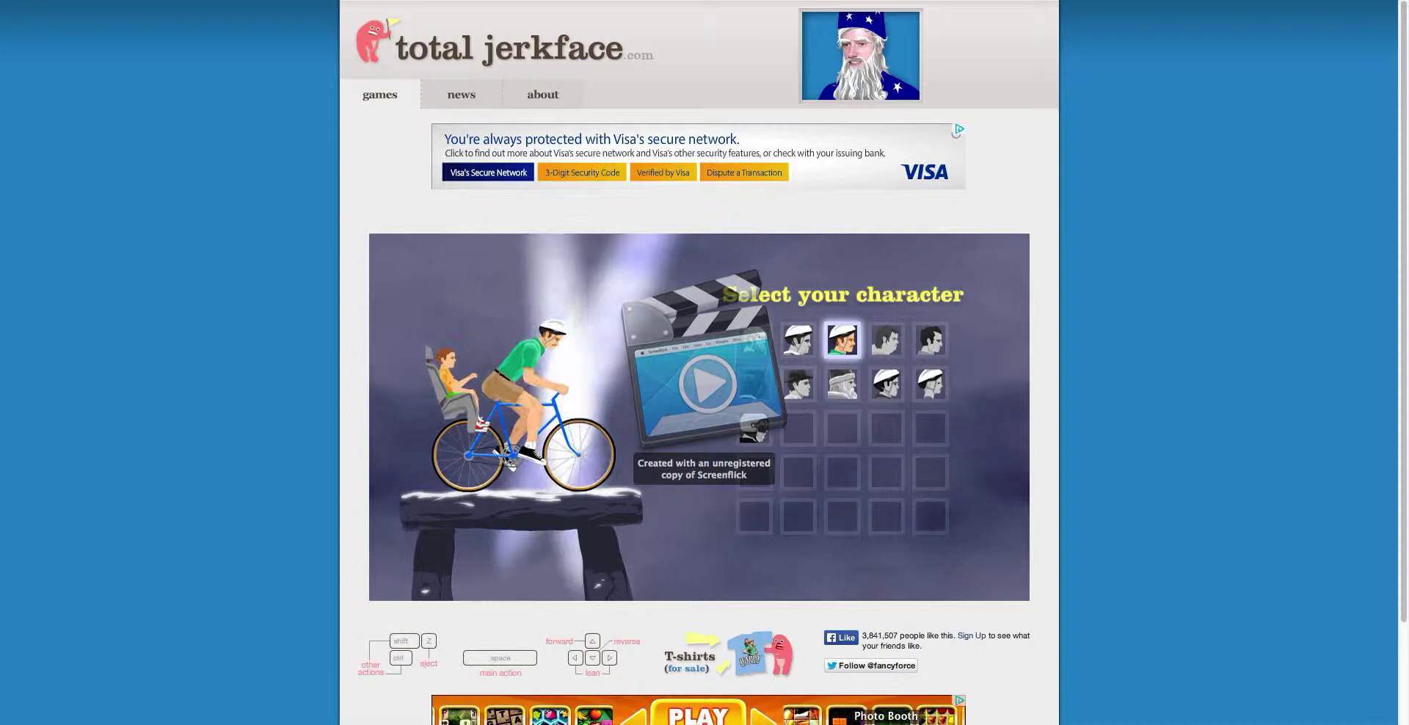
{"action": "right_click", "coordinate": [878, 721]}
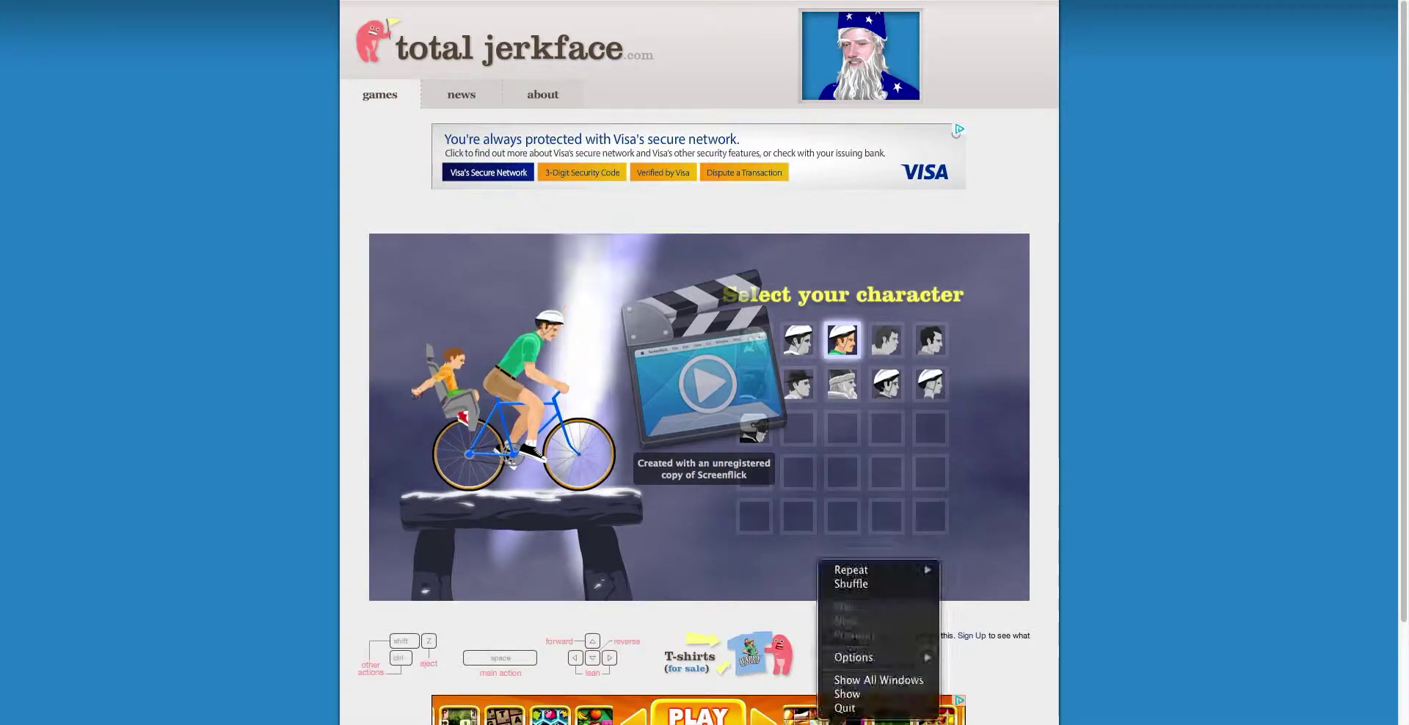
{"action": "left_click", "coordinate": [837, 709]}
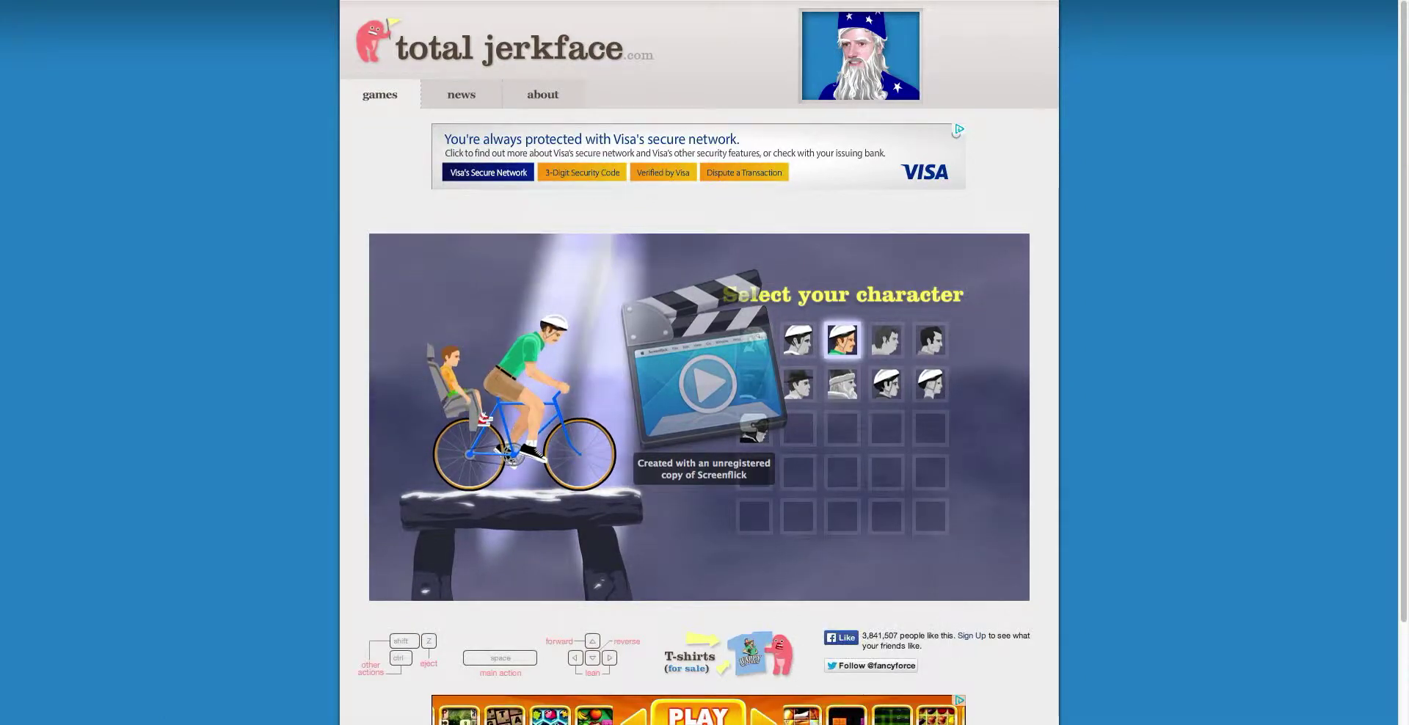
{"action": "right_click", "coordinate": [826, 722]}
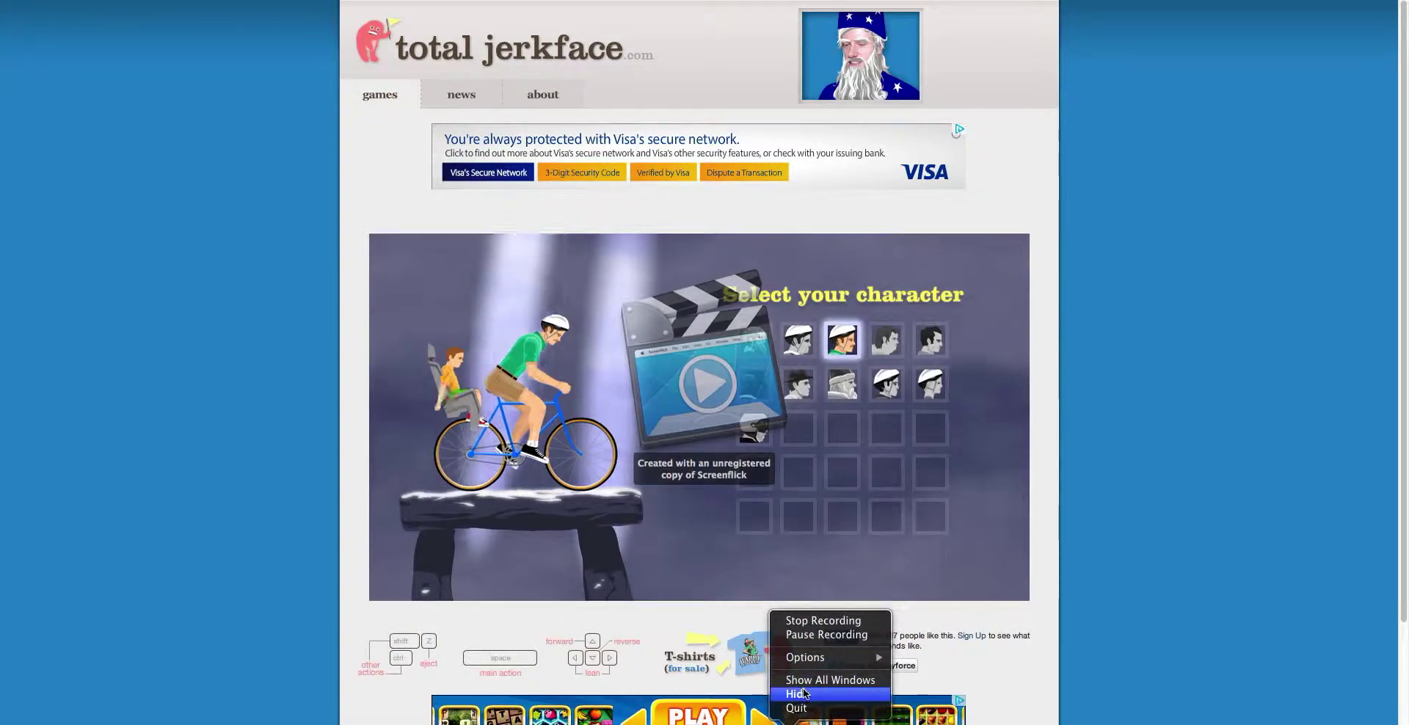
{"action": "left_click", "coordinate": [810, 638]}
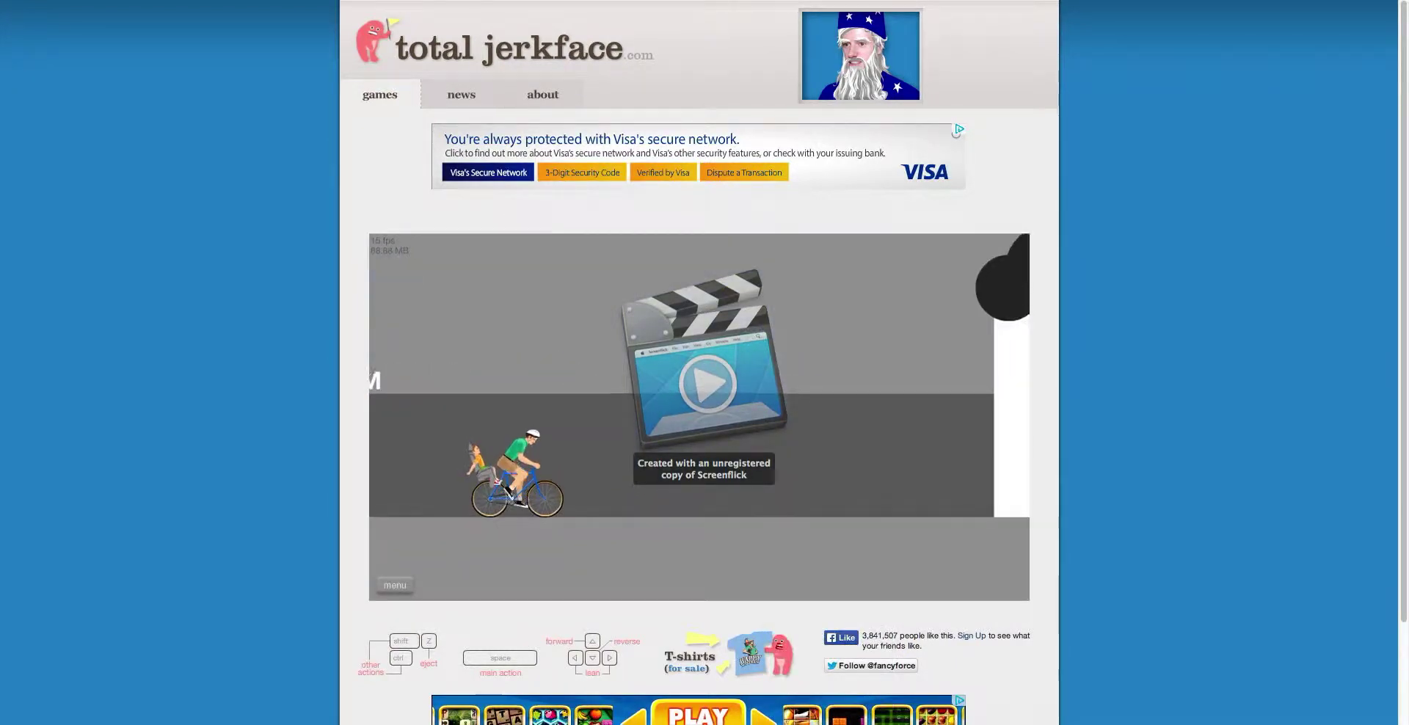
Ride Irresponsible Dad forward through POKEMON TRAINING into the BEEFCAKE monster.
{"action": "key", "text": "Up"}
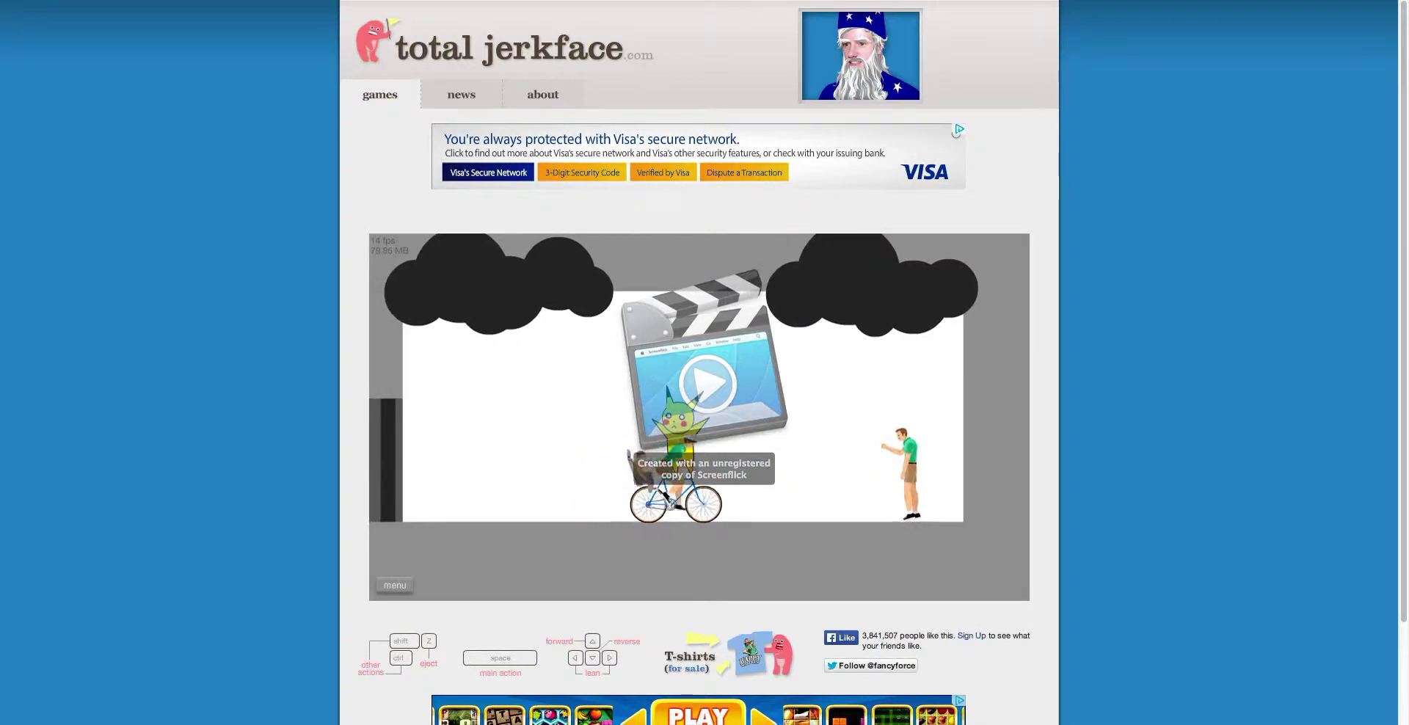
{"action": "key", "text": "Down"}
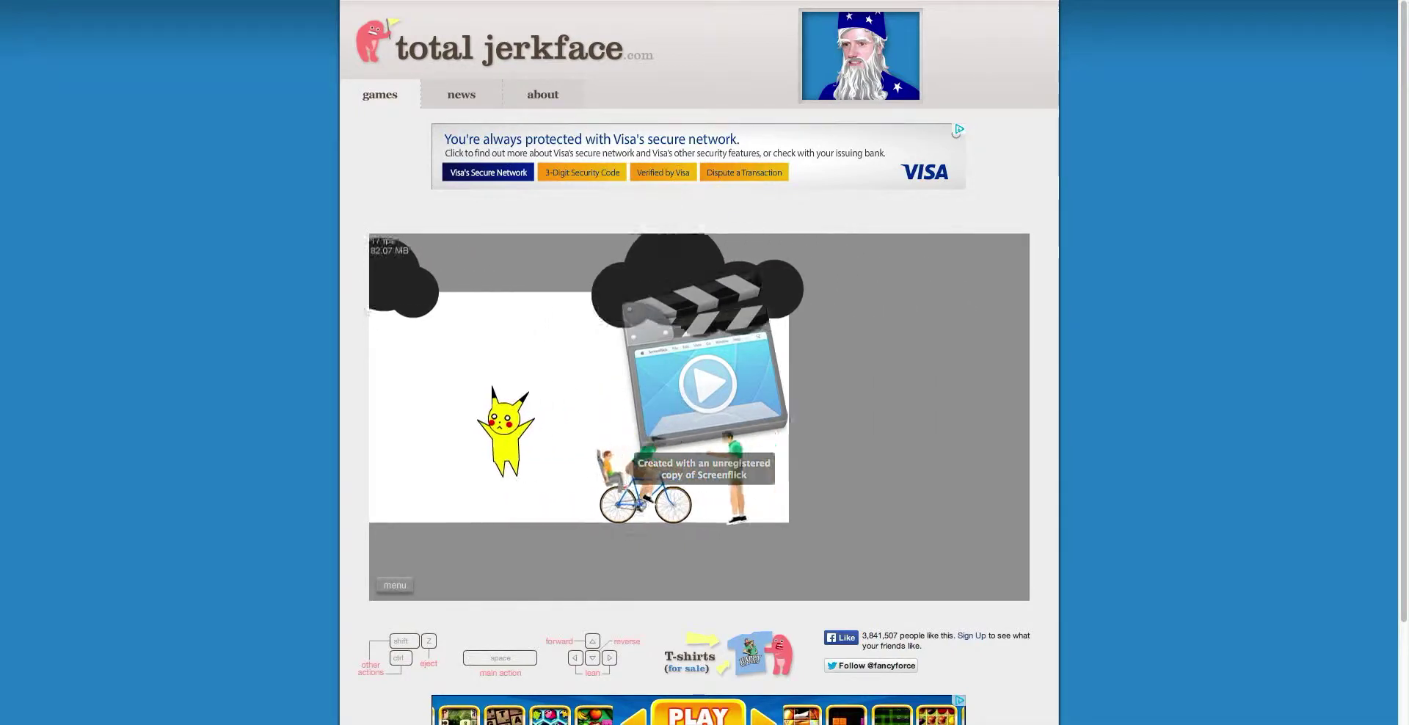
{"action": "key", "text": "Up"}
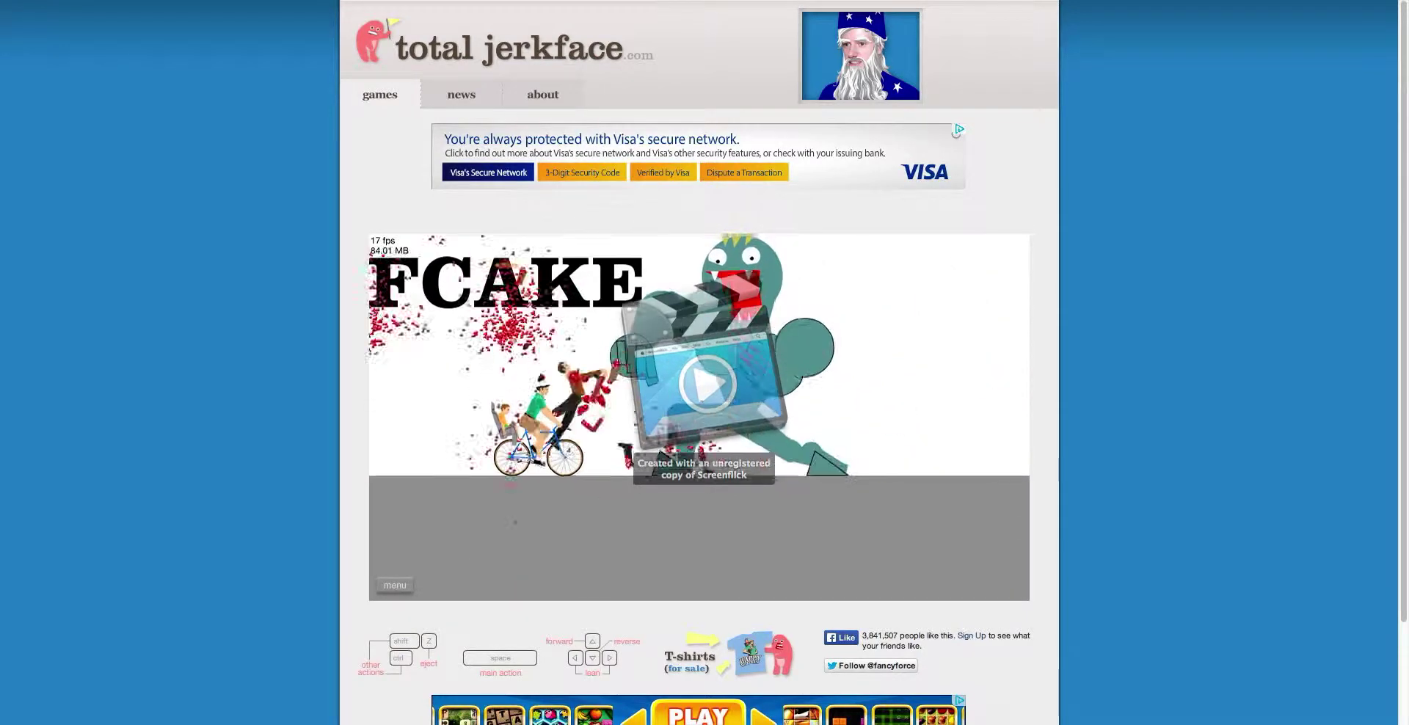
{"action": "key", "text": "Up"}
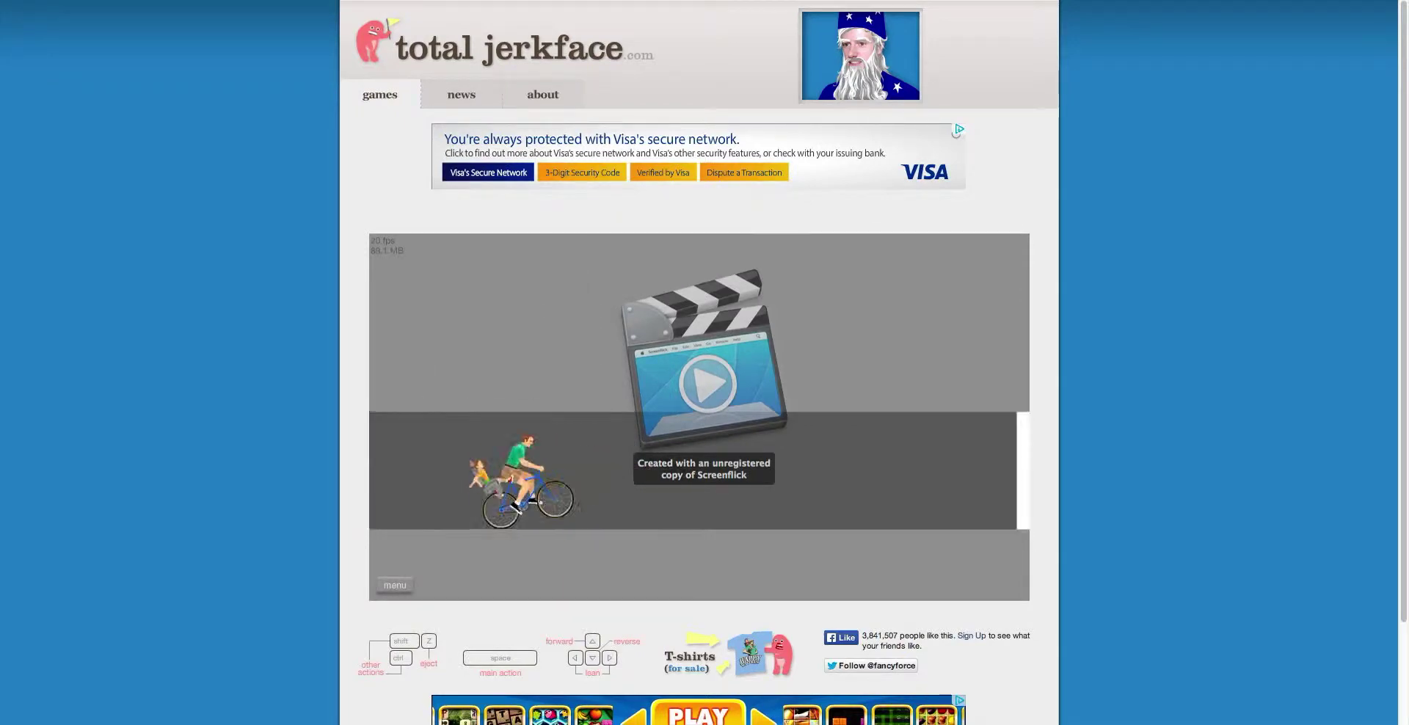
Ride toward JIGGLYPUFF IS COMING, respawn after the crash, and continue past the red face.
{"action": "key", "text": "Up"}
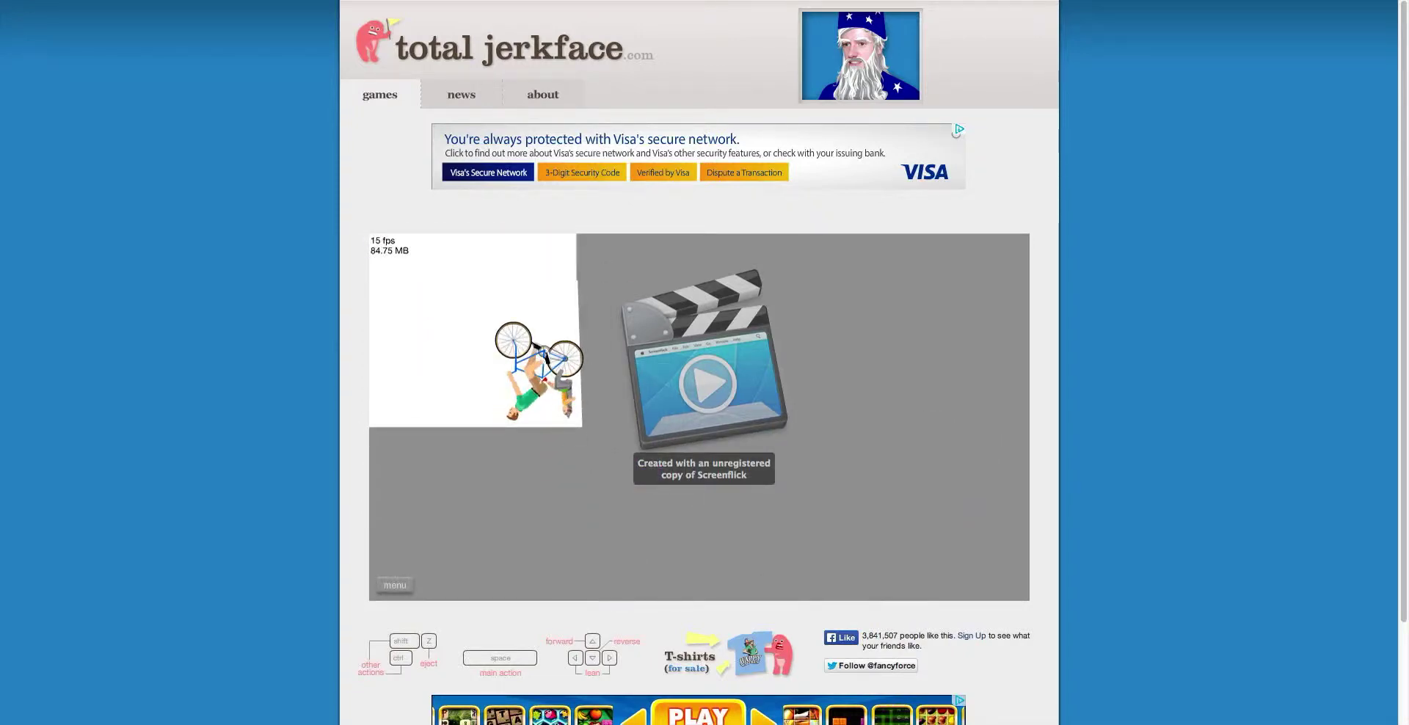
{"action": "key", "text": "Return"}
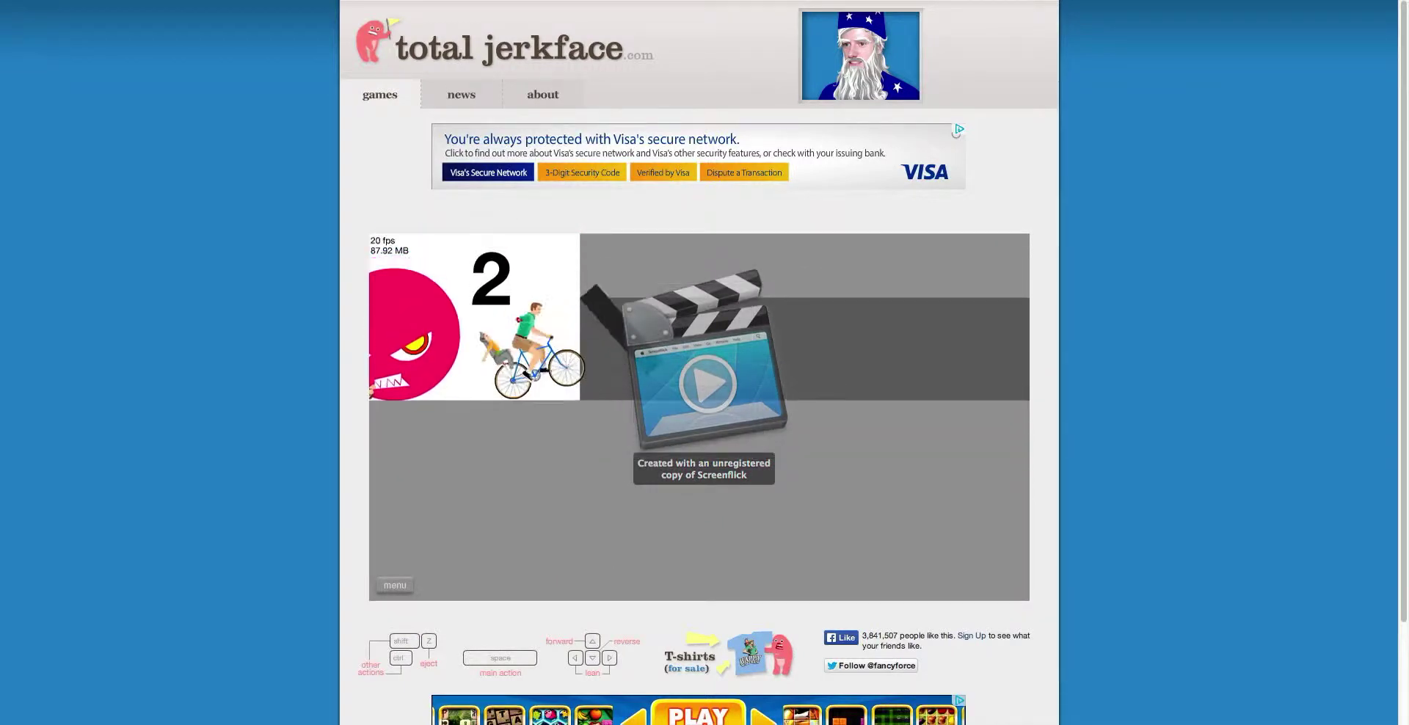
{"action": "key", "text": "Up"}
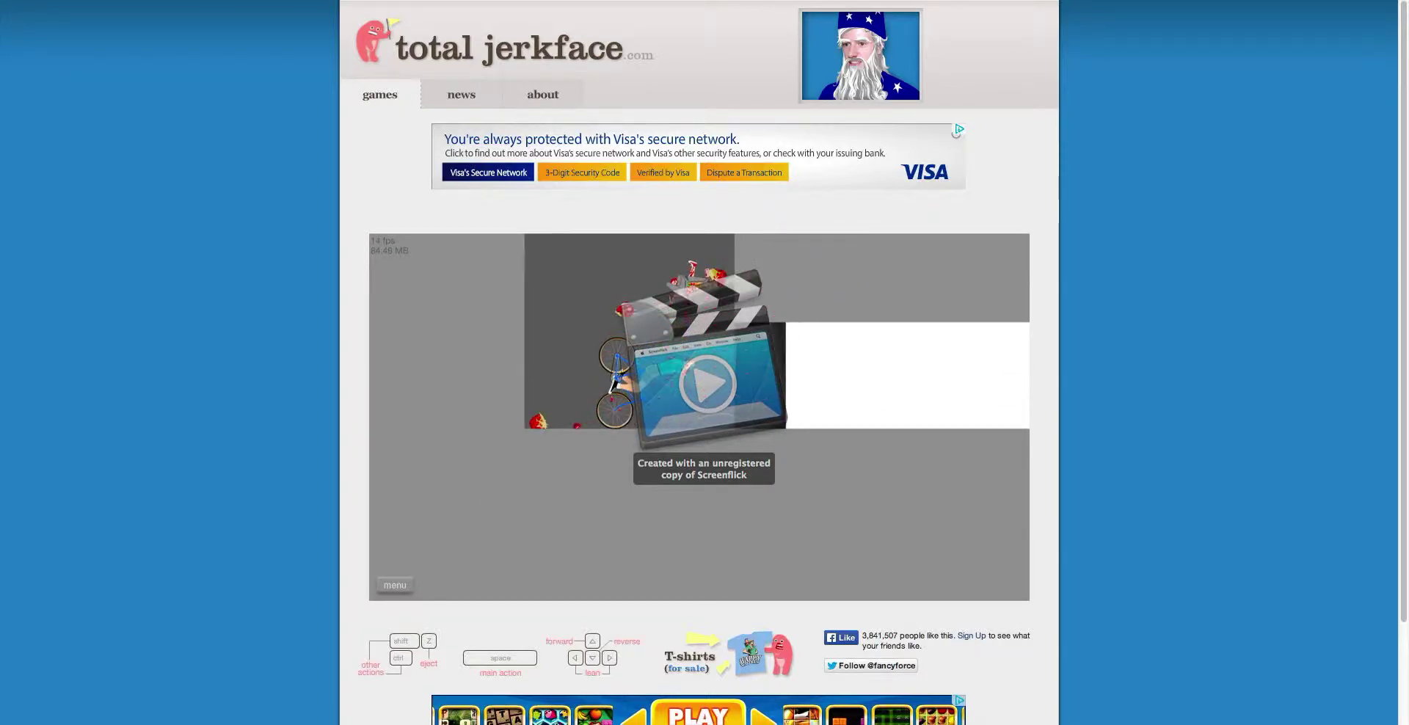
Pause Happy Wheels, then resume riding forward past the bear.
{"action": "key", "text": "Escape"}
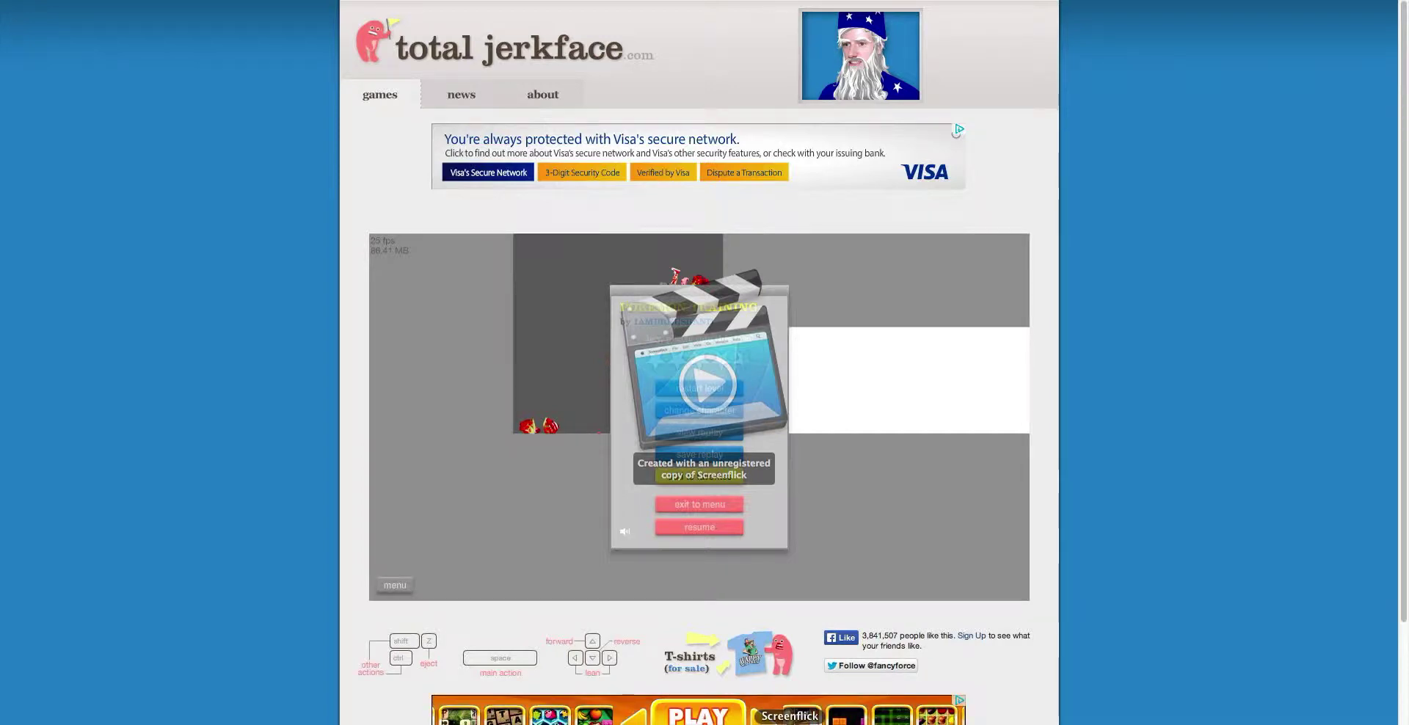
{"action": "right_click", "coordinate": [812, 719]}
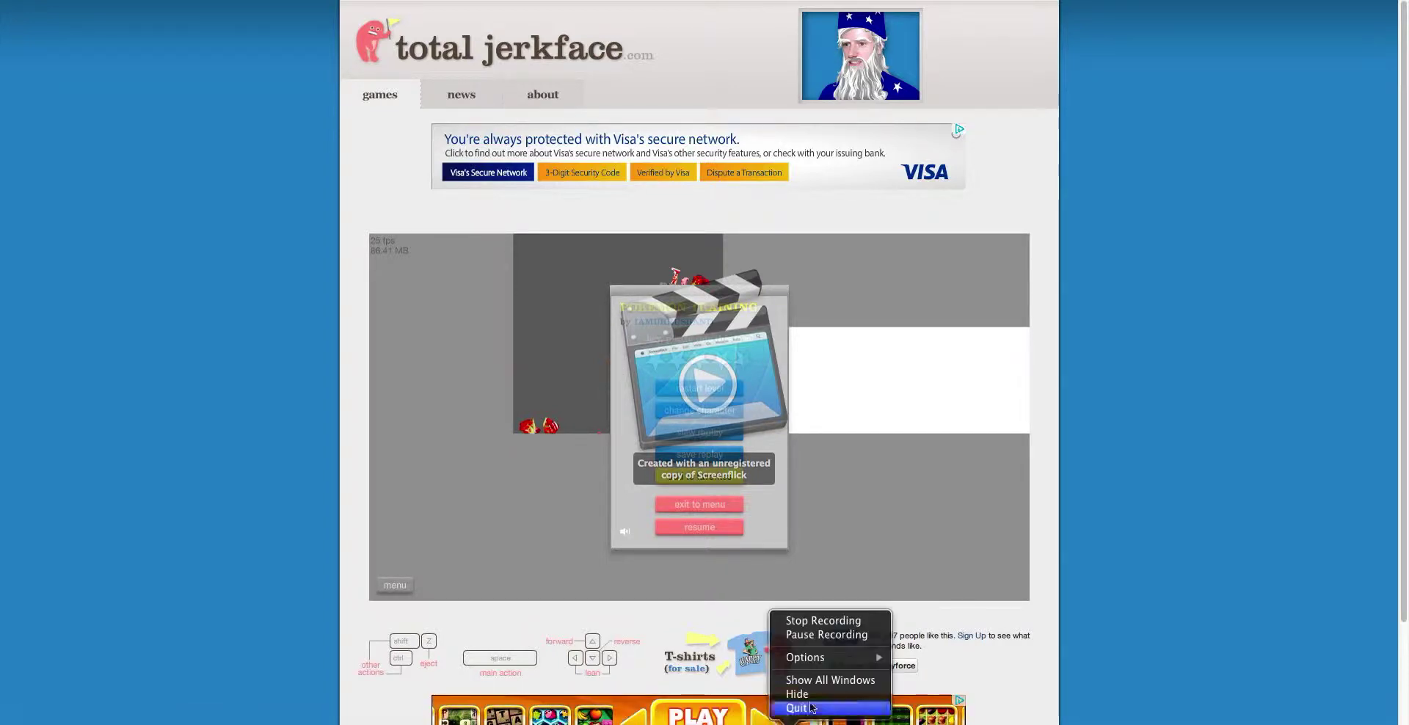
{"action": "left_click", "coordinate": [824, 636]}
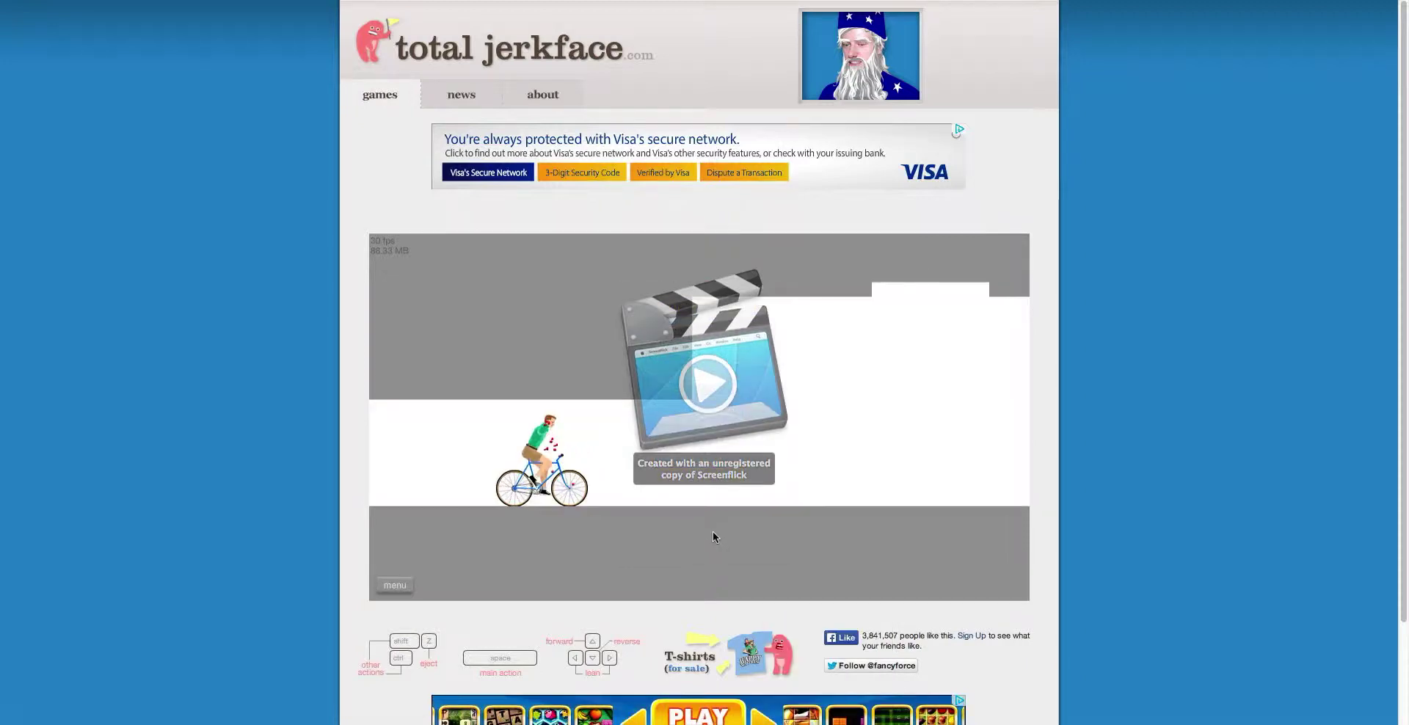
{"action": "key", "text": "Up"}
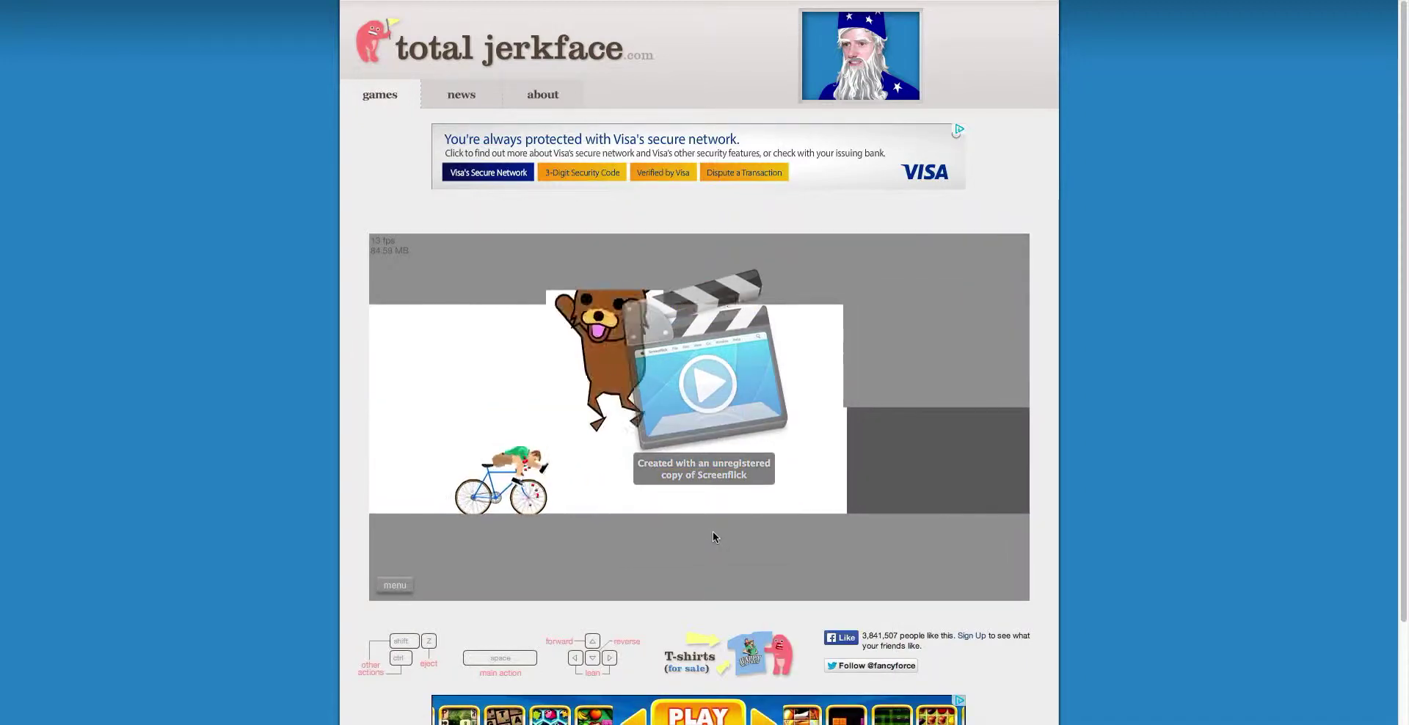
{"action": "key", "text": "Up"}
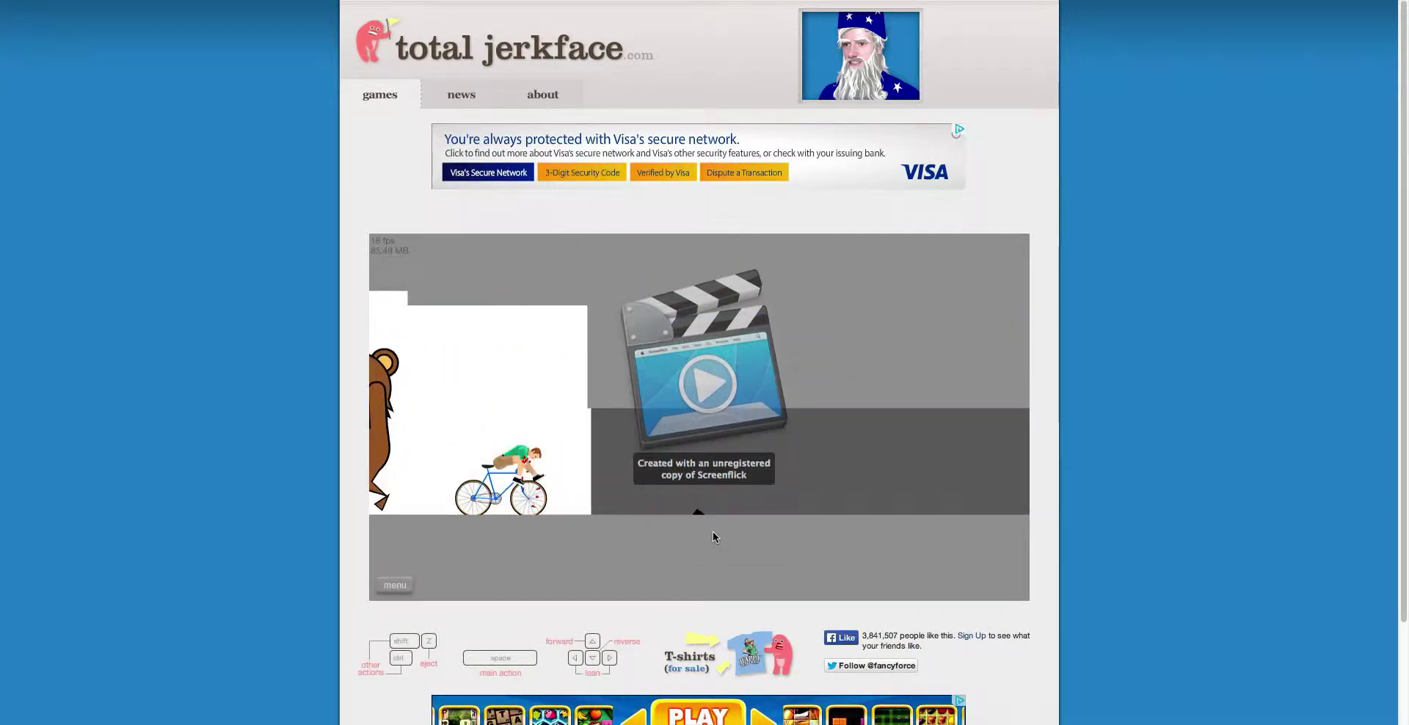
Ride past the WANT! sign, exit to Featured Levels, and open the frequent YouTube channel.
{"action": "key", "text": "Up"}
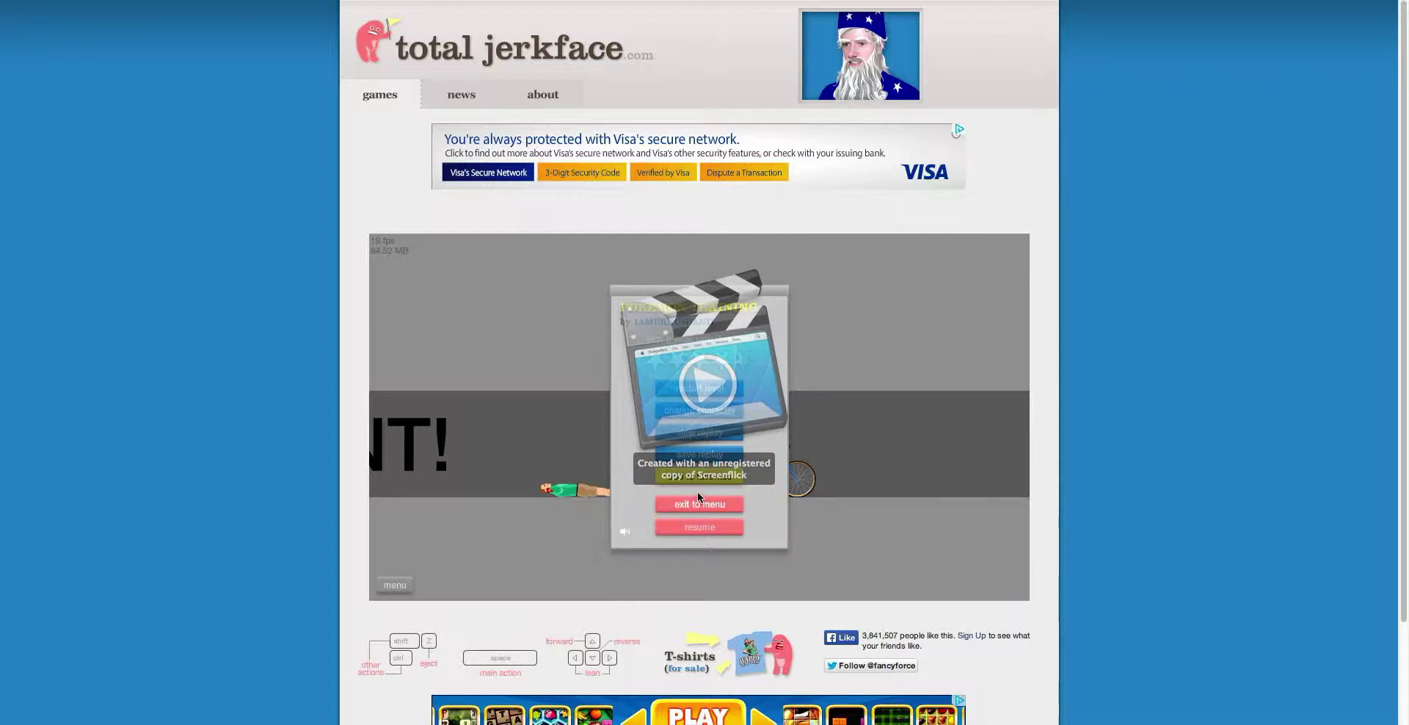
{"action": "left_click", "coordinate": [698, 503]}
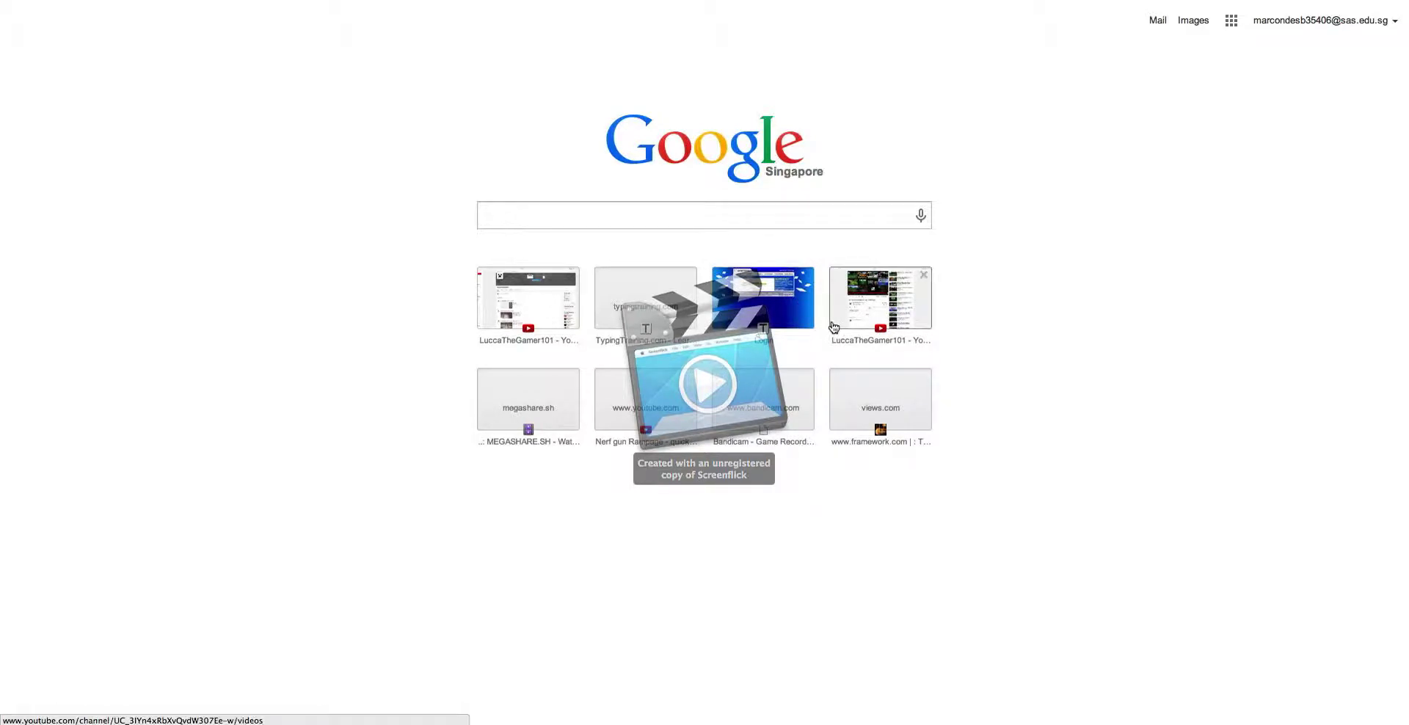
{"action": "left_click", "coordinate": [850, 301]}
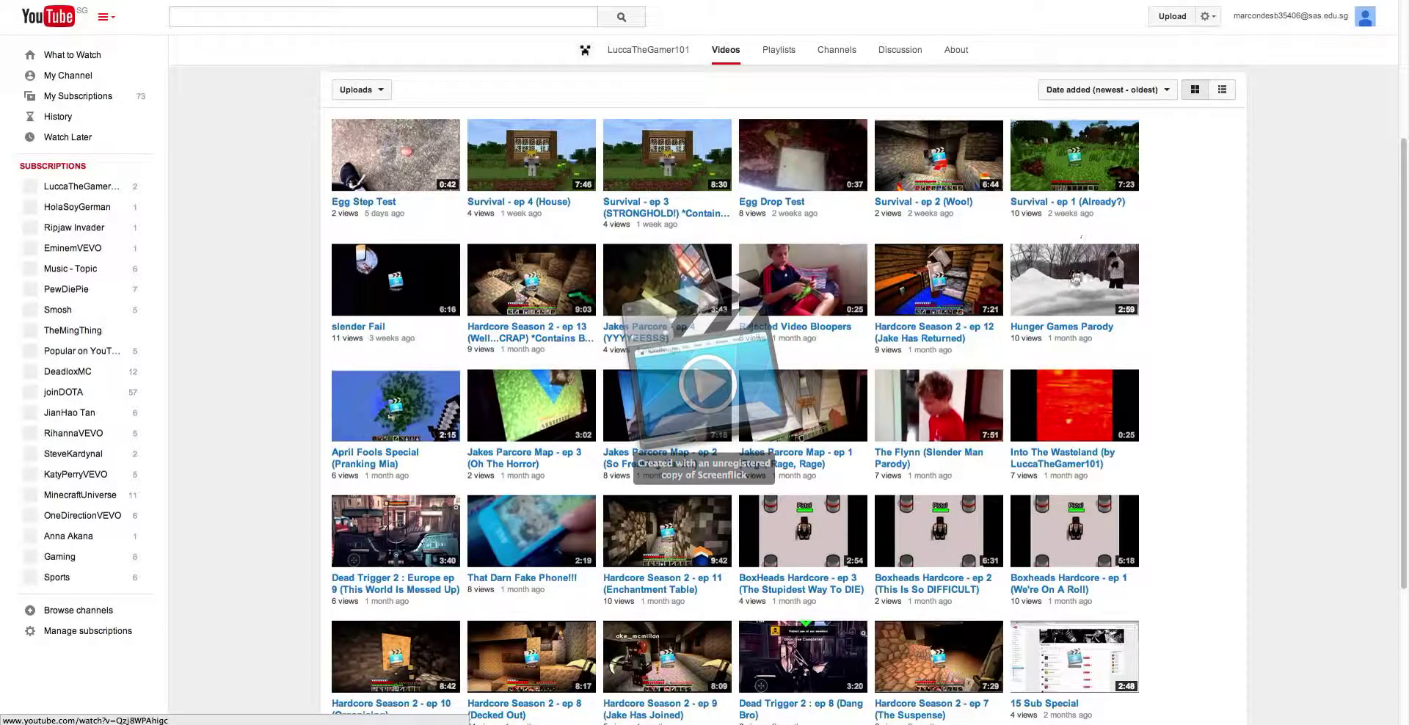
{"action": "scroll", "coordinate": [1074, 336], "scroll_direction": "down", "scroll_amount": 4}
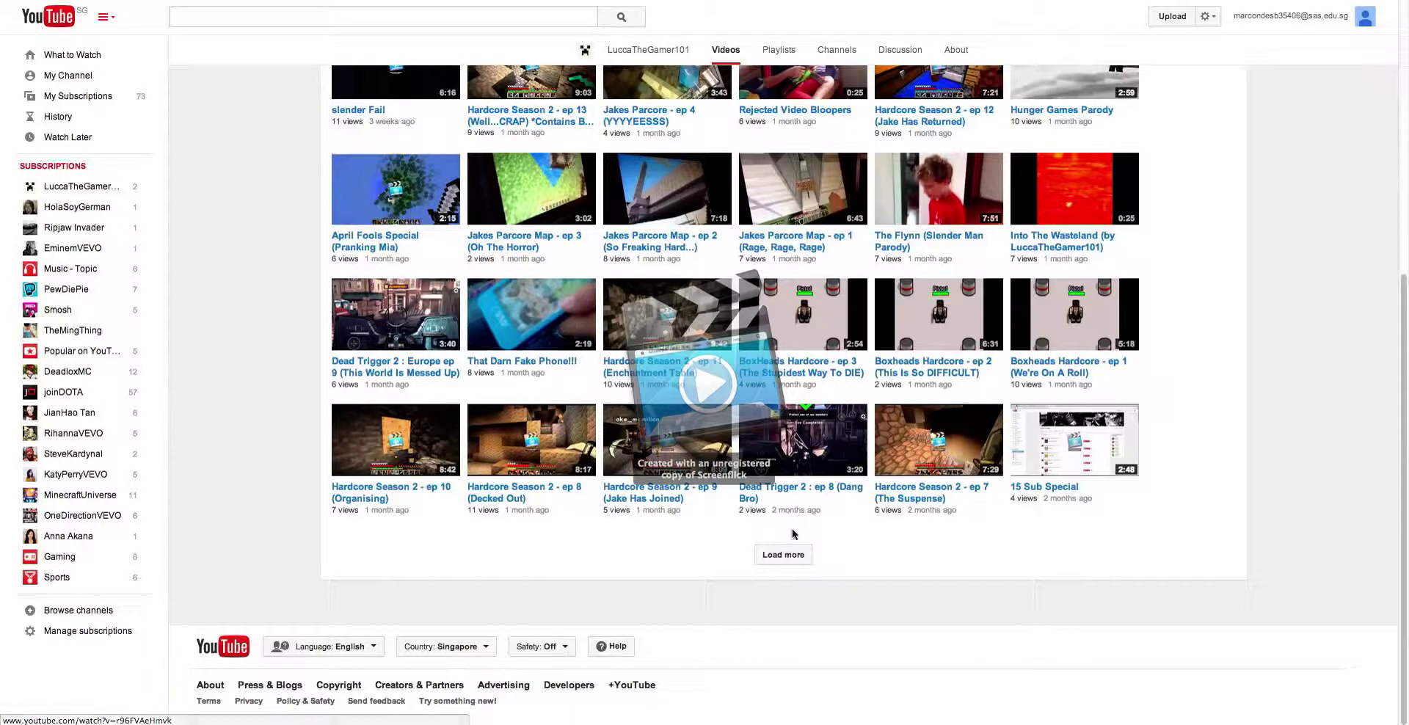
Load more of LuccaTheGamer101's uploads twice to reach the oldest videos.
{"action": "left_click", "coordinate": [784, 555]}
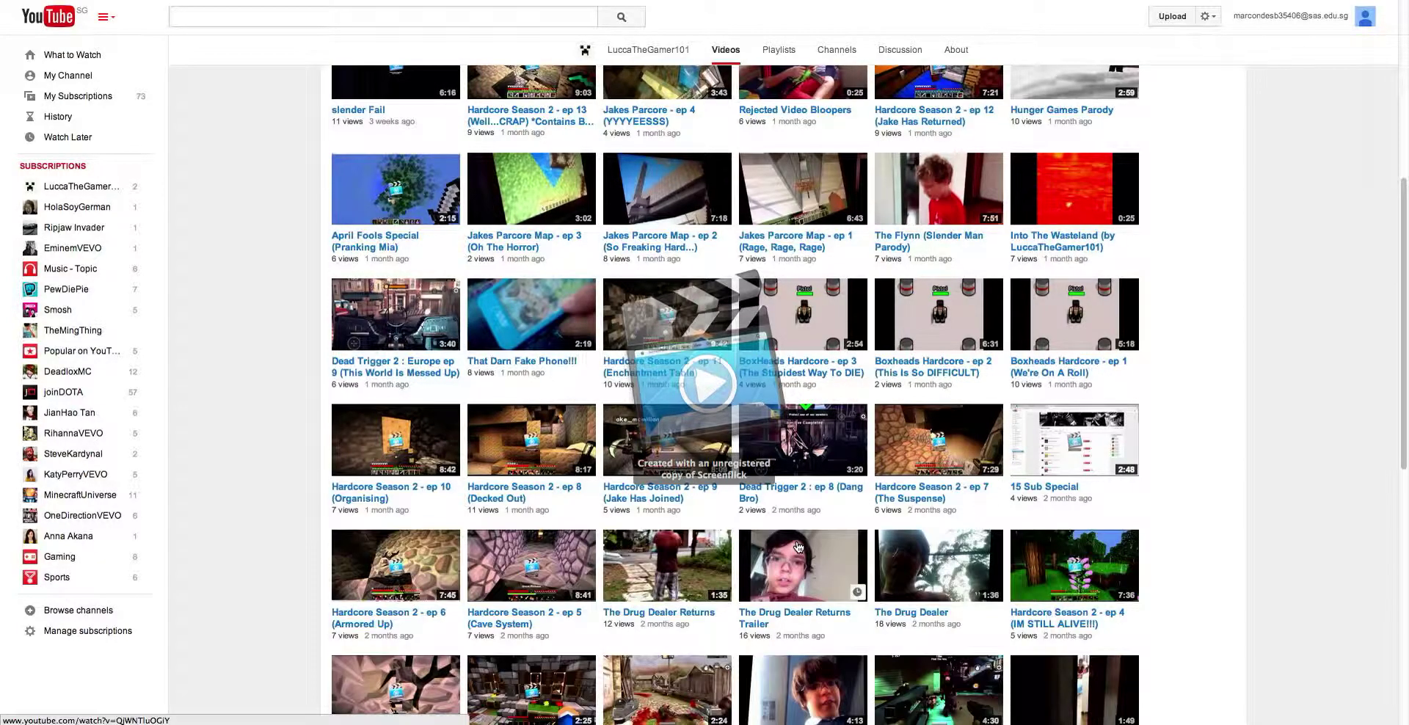
{"action": "scroll", "coordinate": [795, 545], "scroll_direction": "down", "scroll_amount": 3}
{"action": "scroll", "coordinate": [799, 543], "scroll_direction": "down", "scroll_amount": 6}
{"action": "scroll", "coordinate": [795, 547], "scroll_direction": "down", "scroll_amount": 2}
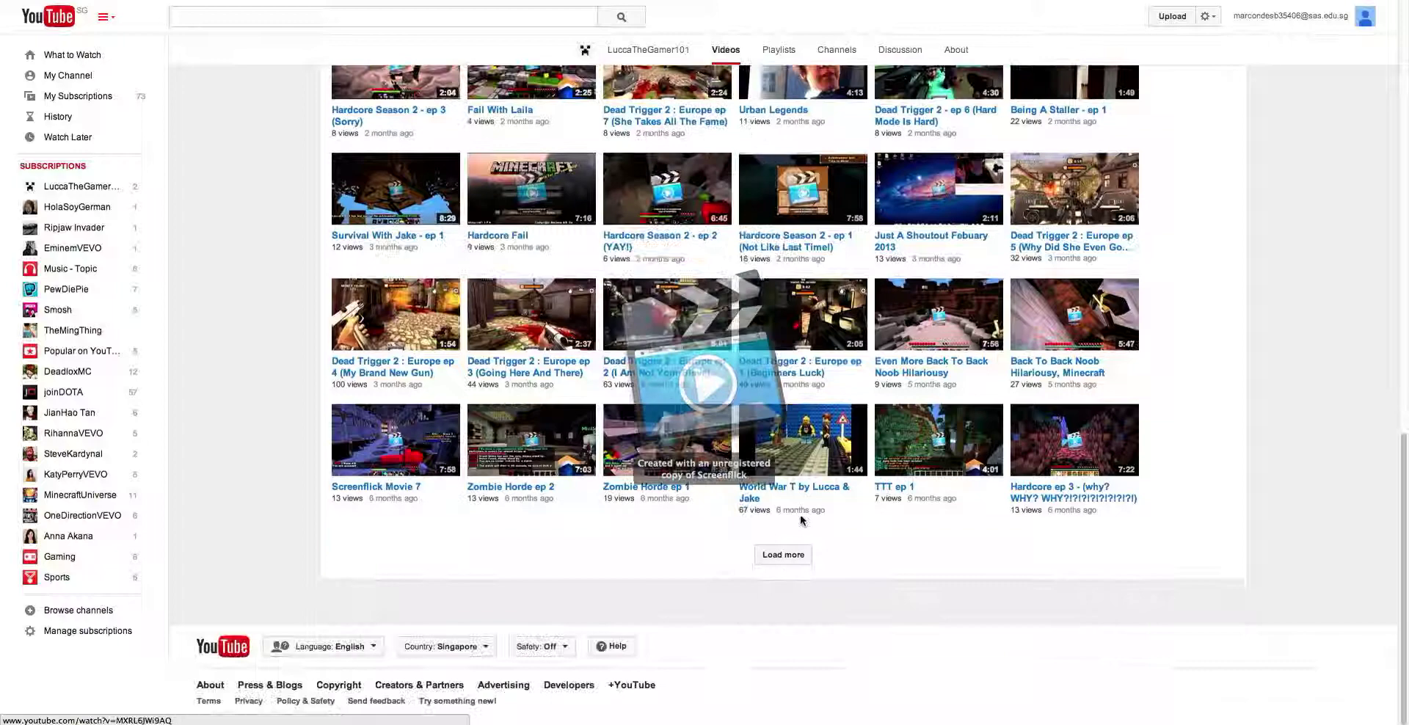
{"action": "left_click", "coordinate": [789, 551]}
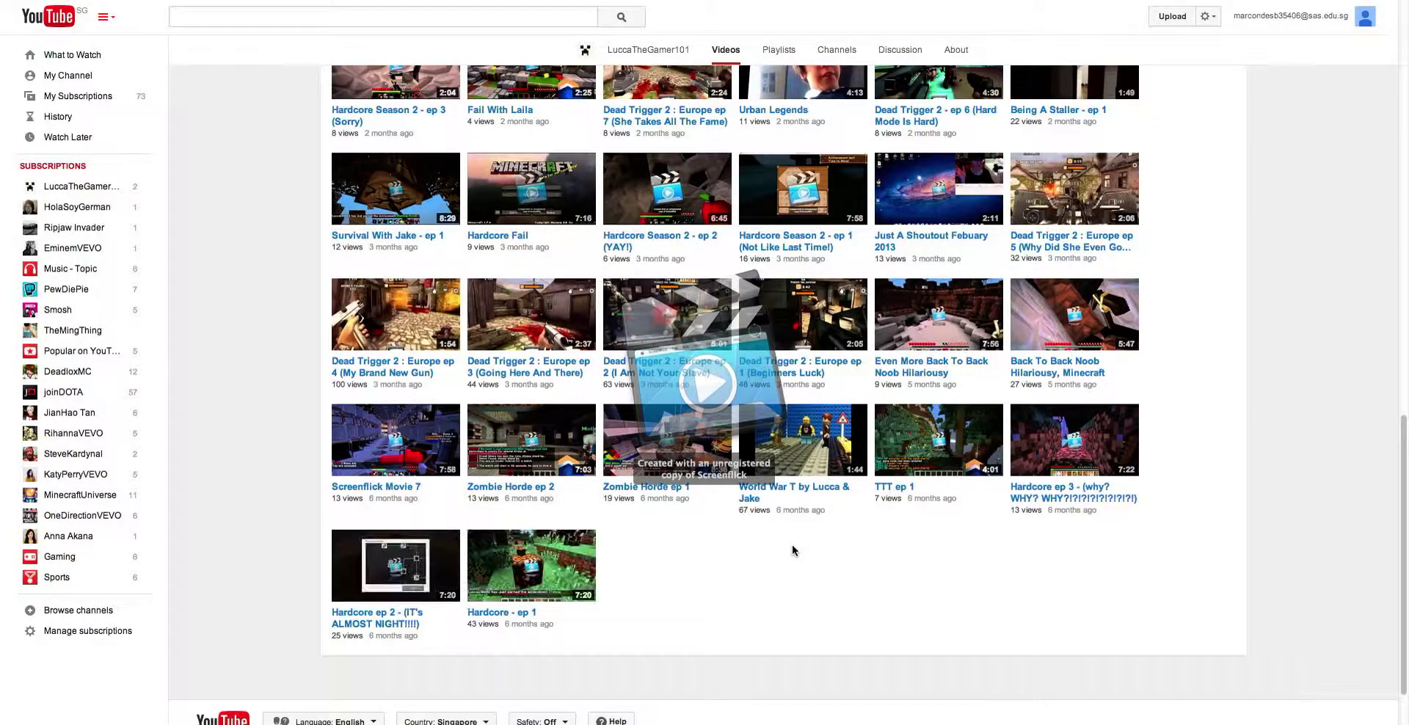
{"action": "scroll", "coordinate": [791, 548], "scroll_direction": "up", "scroll_amount": 10}
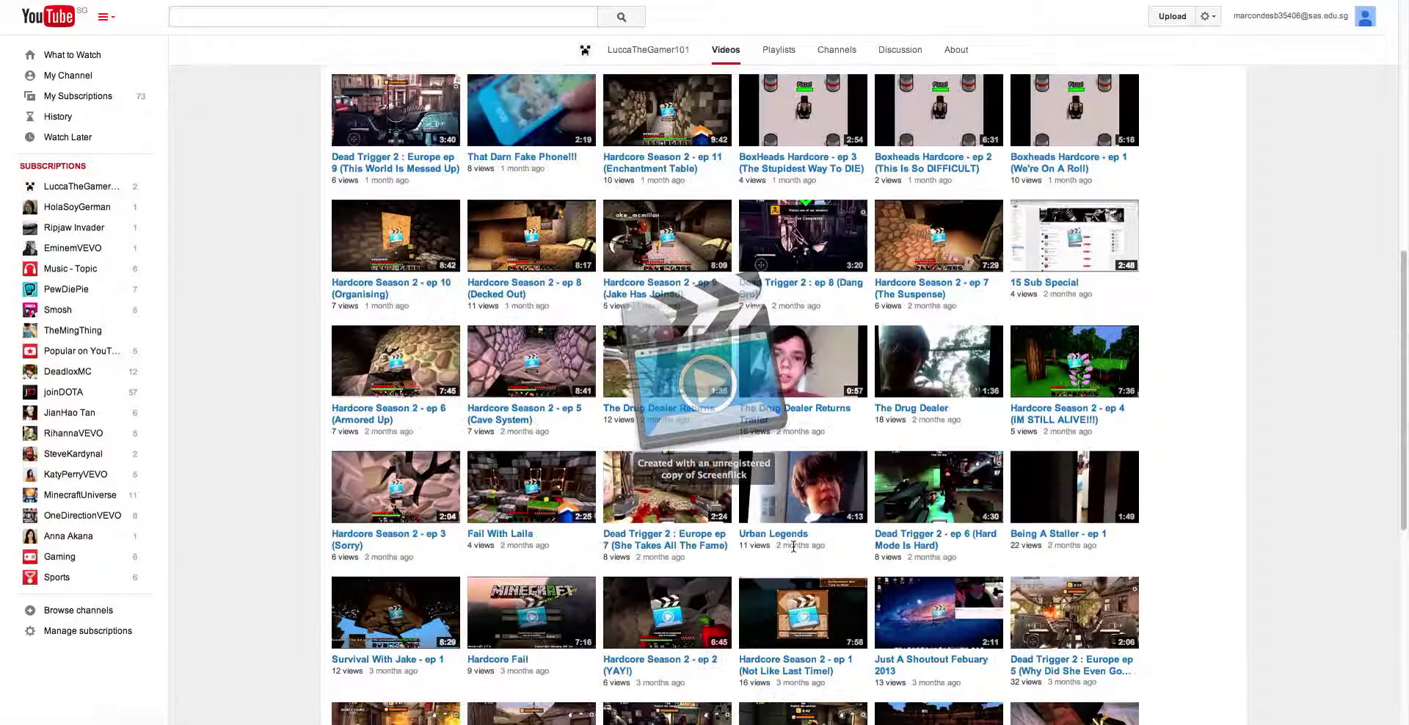
{"action": "scroll", "coordinate": [793, 548], "scroll_direction": "up", "scroll_amount": 8}
{"action": "scroll", "coordinate": [795, 549], "scroll_direction": "up", "scroll_amount": 5}
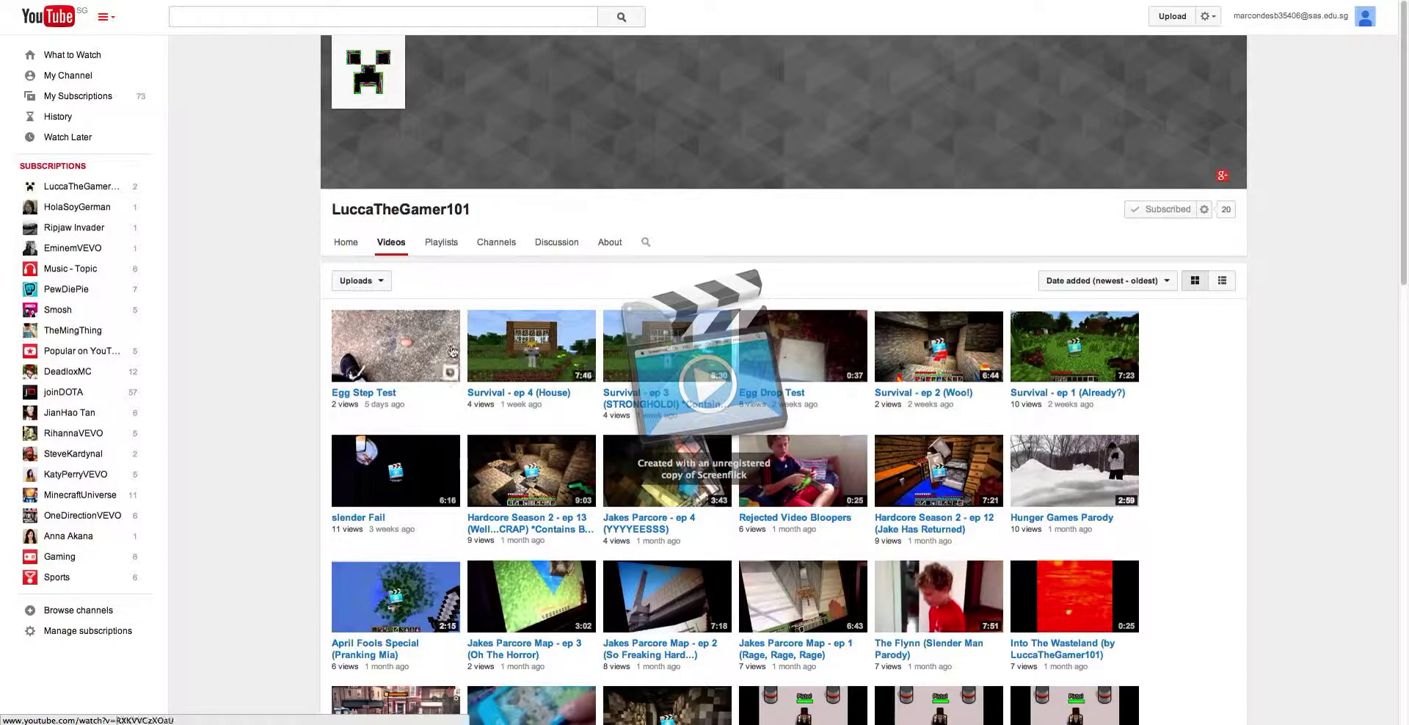
Play Egg Step Test with the volume raised three times, then return to the channel's videos.
{"action": "left_click", "coordinate": [428, 352]}
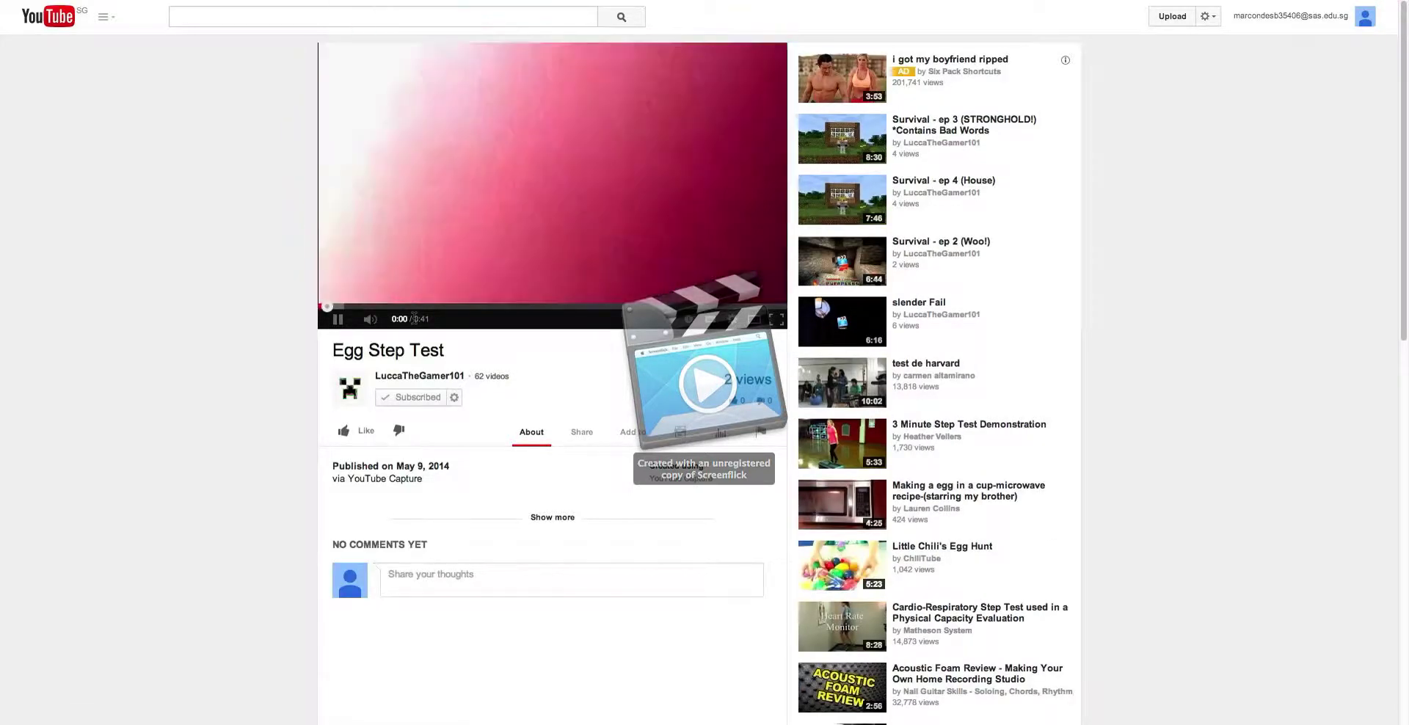
{"action": "key", "text": "XF86AudioRaiseVolume"}
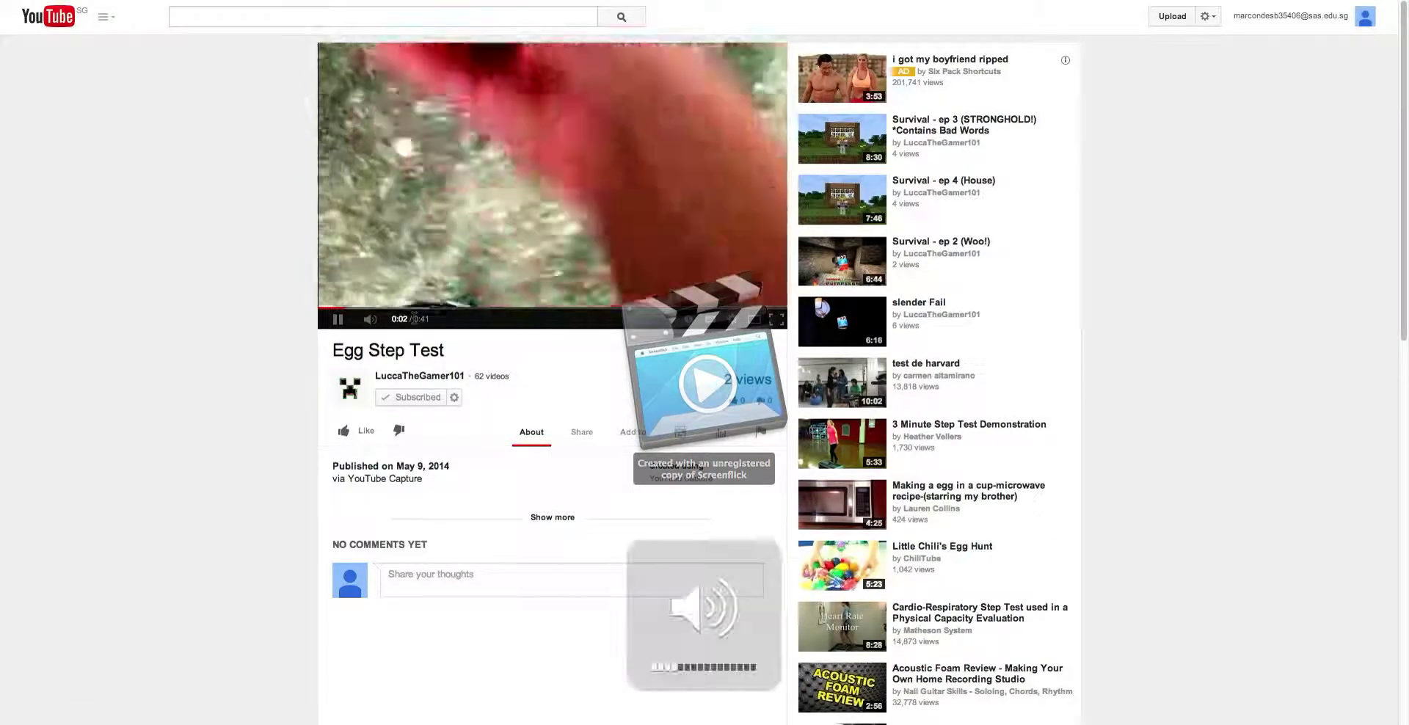
{"action": "key", "text": "XF86AudioRaiseVolume"}
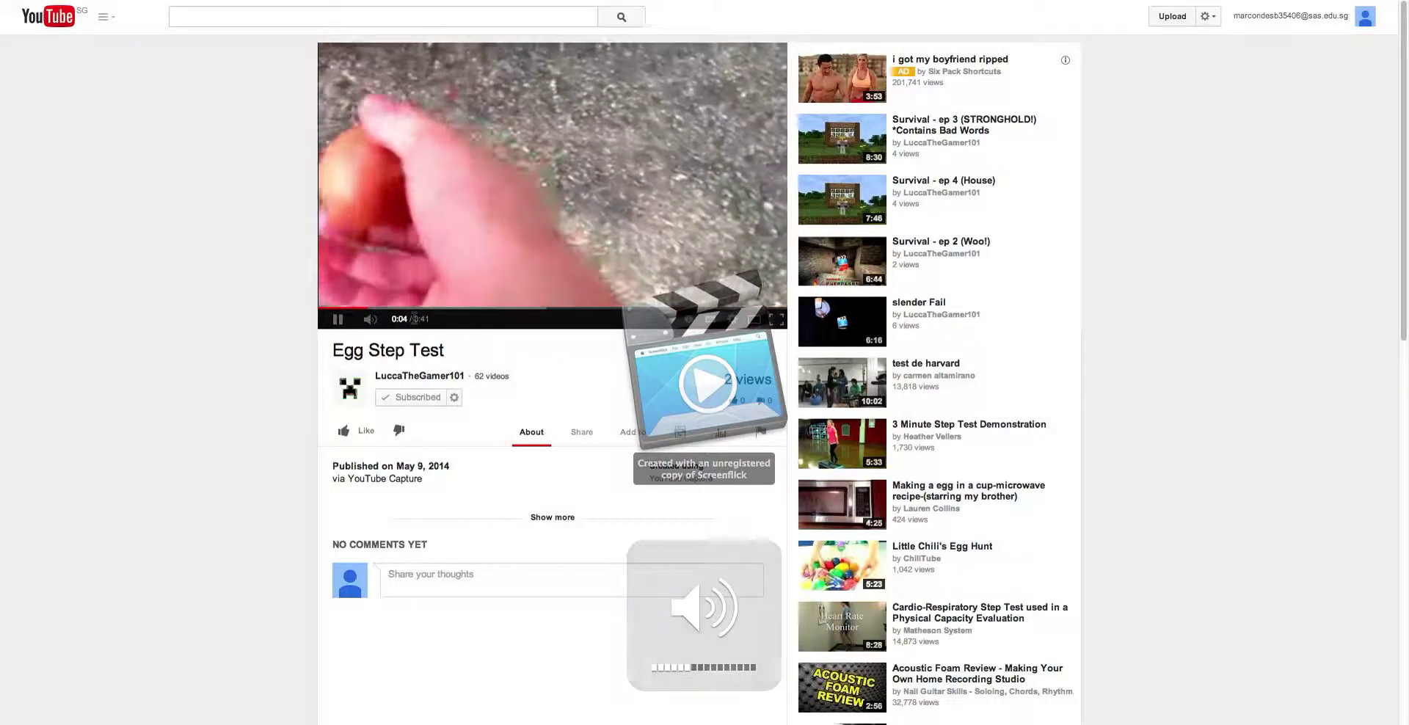
{"action": "key", "text": "XF86AudioRaiseVolume"}
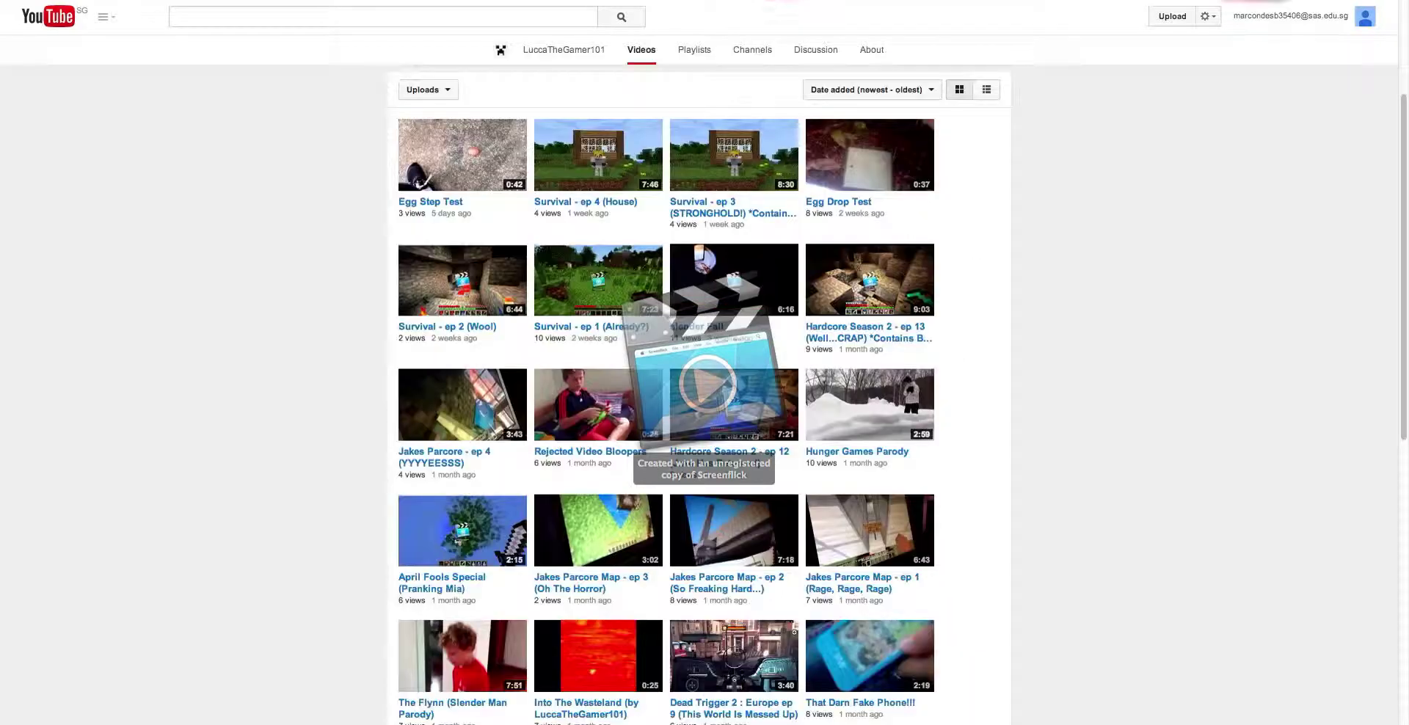
{"action": "left_click", "coordinate": [102, 17]}
{"action": "scroll", "coordinate": [827, 518], "scroll_direction": "down", "scroll_amount": 3}
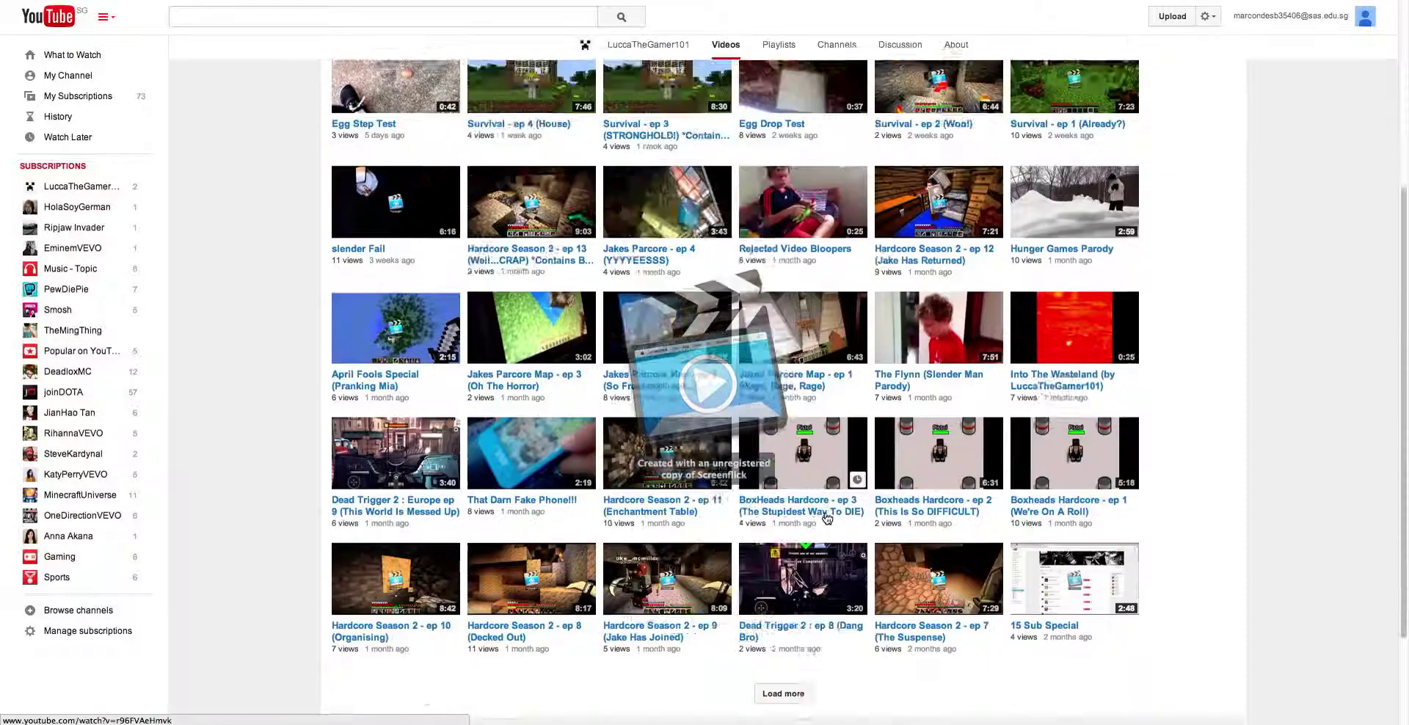
{"action": "scroll", "coordinate": [827, 518], "scroll_direction": "down", "scroll_amount": 3}
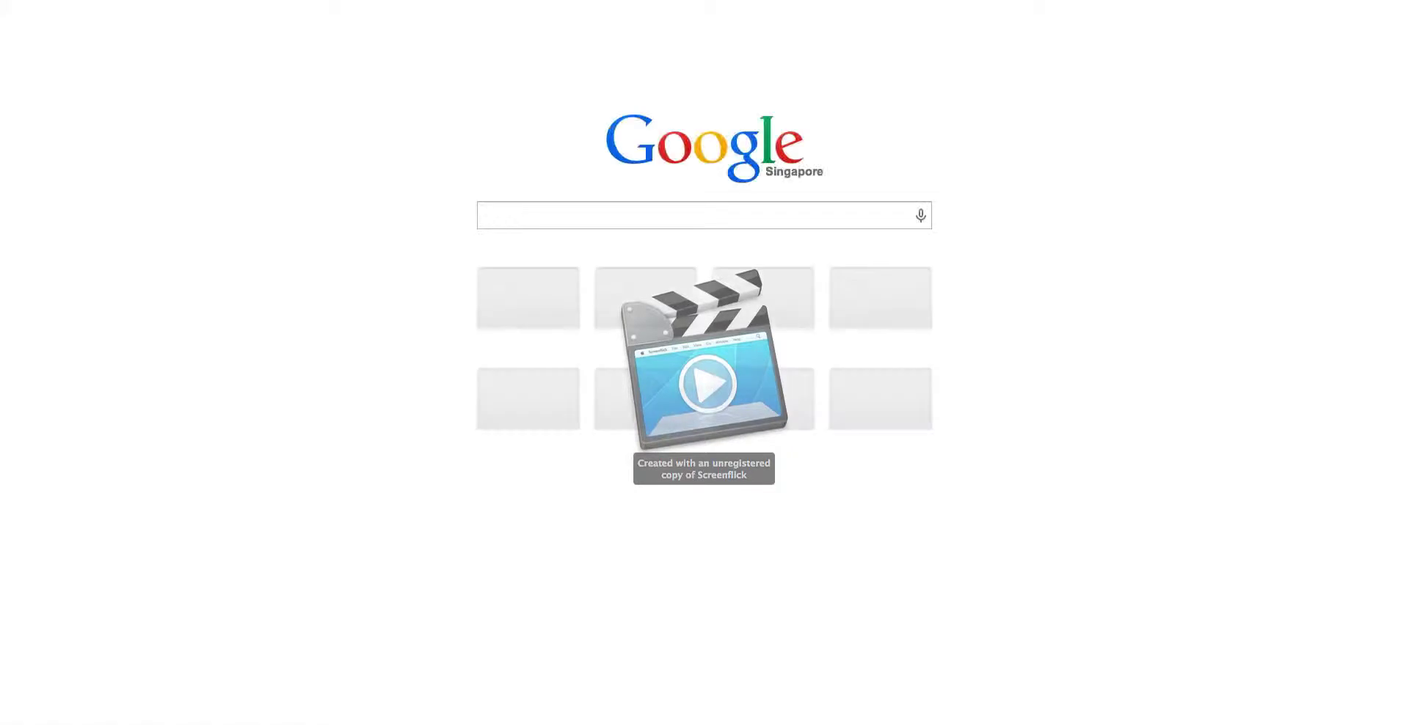
{"action": "type", "text": "bs"}
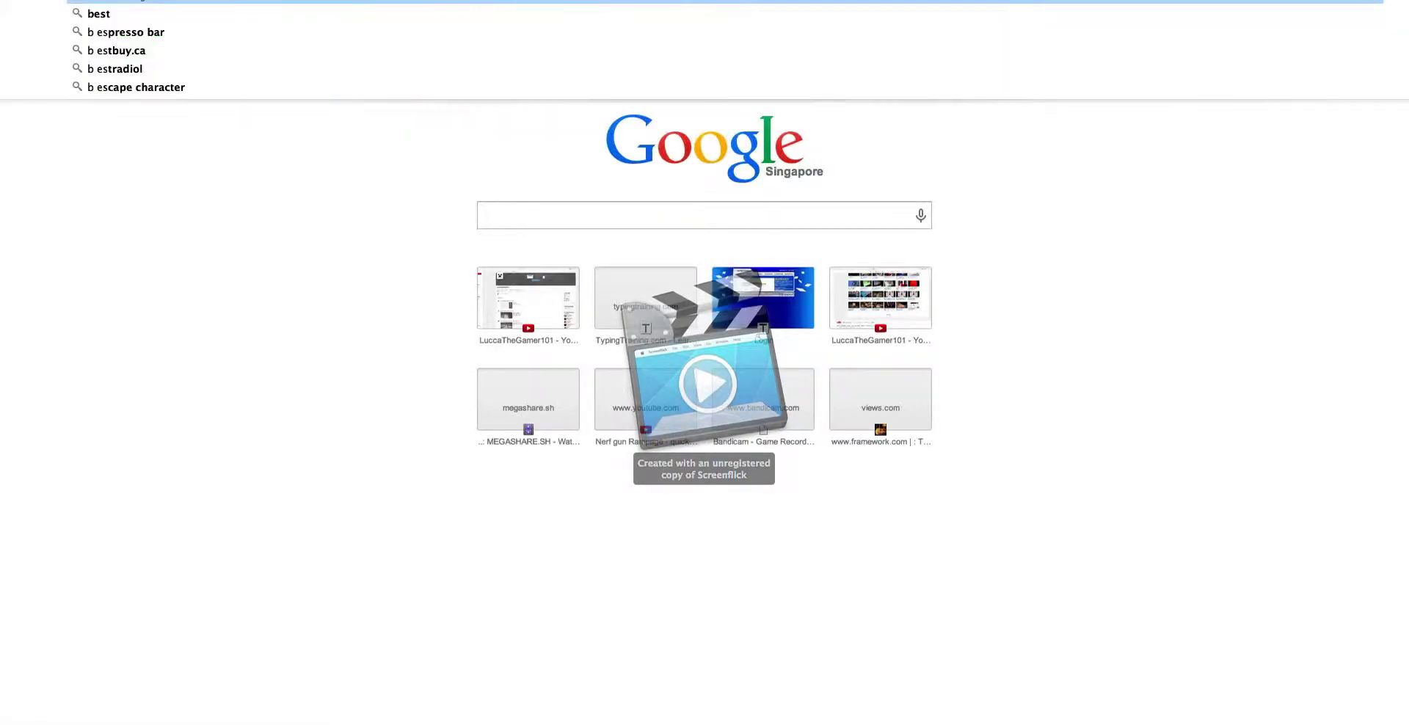
Delete the mistyped letters from the 'best game ever' search text.
{"action": "key", "text": "BackSpace"}
{"action": "key", "text": "BackSpace"}
{"action": "key", "text": "BackSpace"}
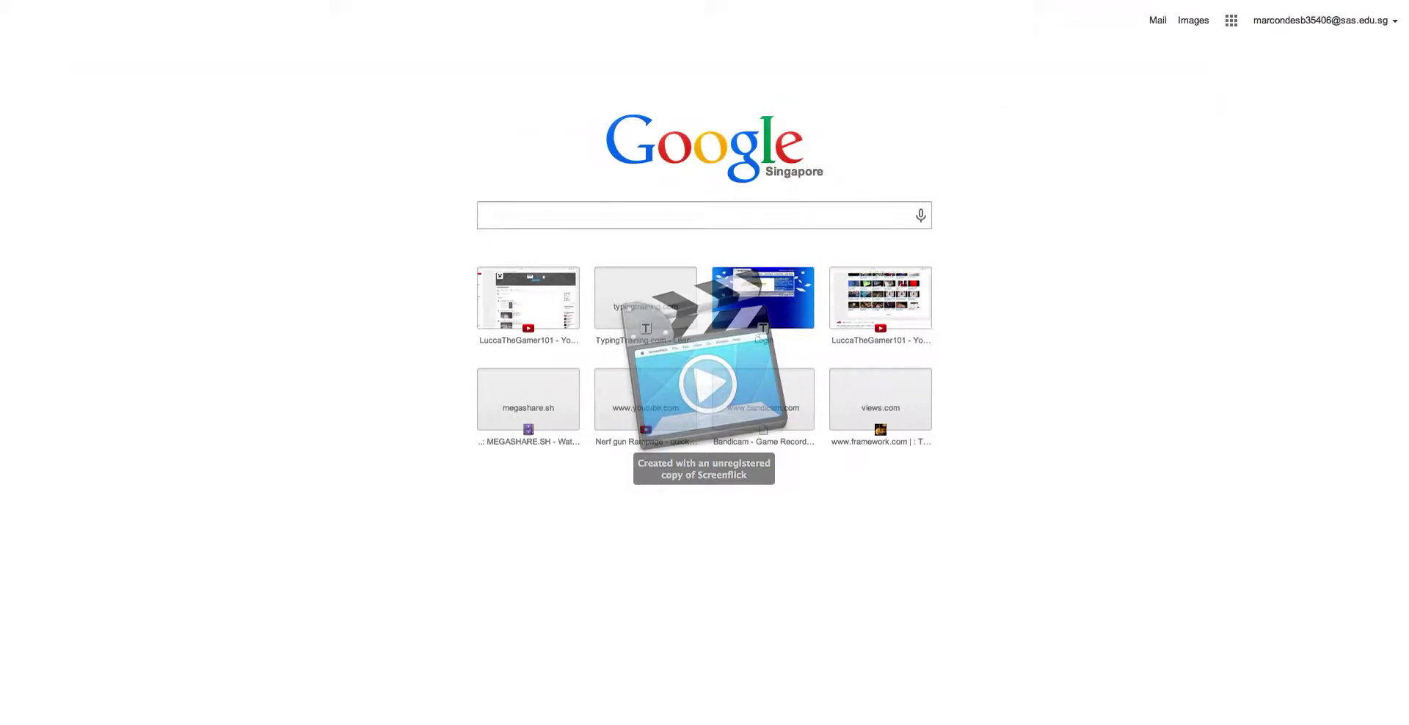
{"action": "type", "text": "be"}
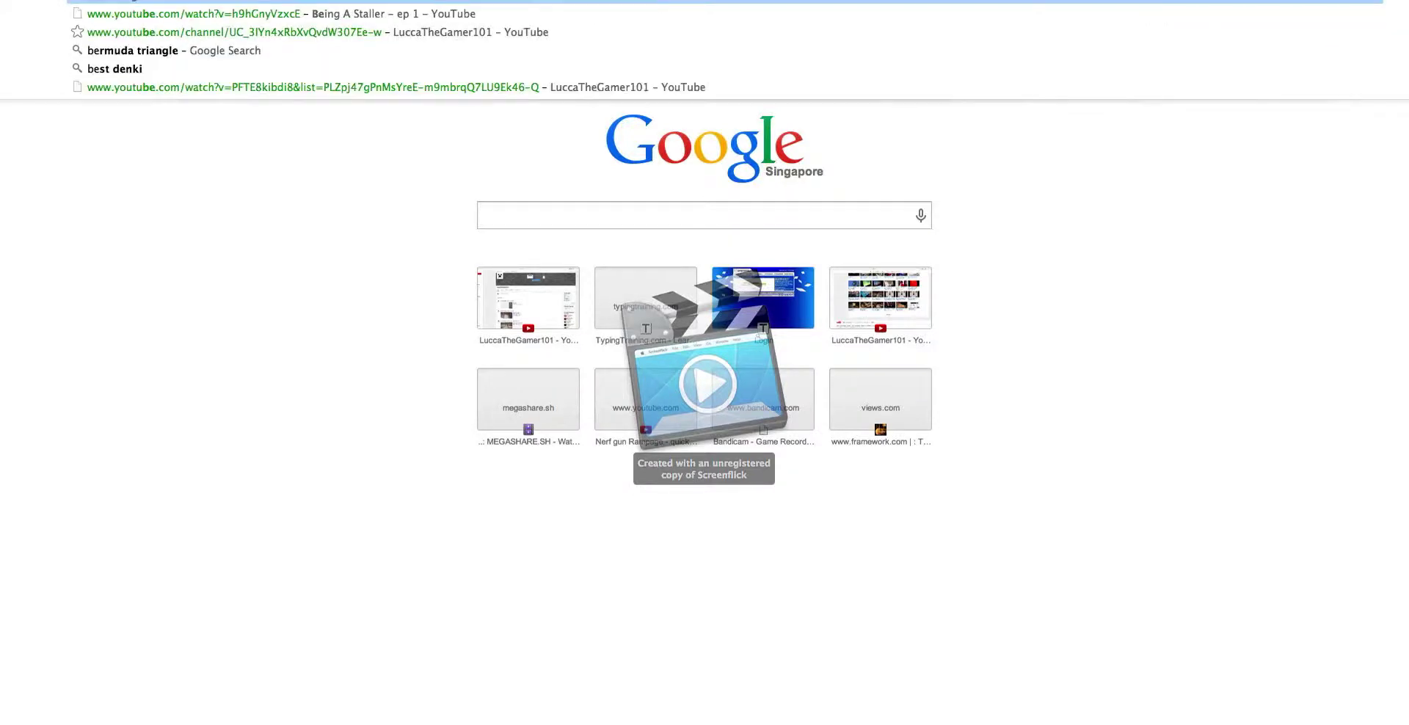
{"action": "type", "text": "st g"}
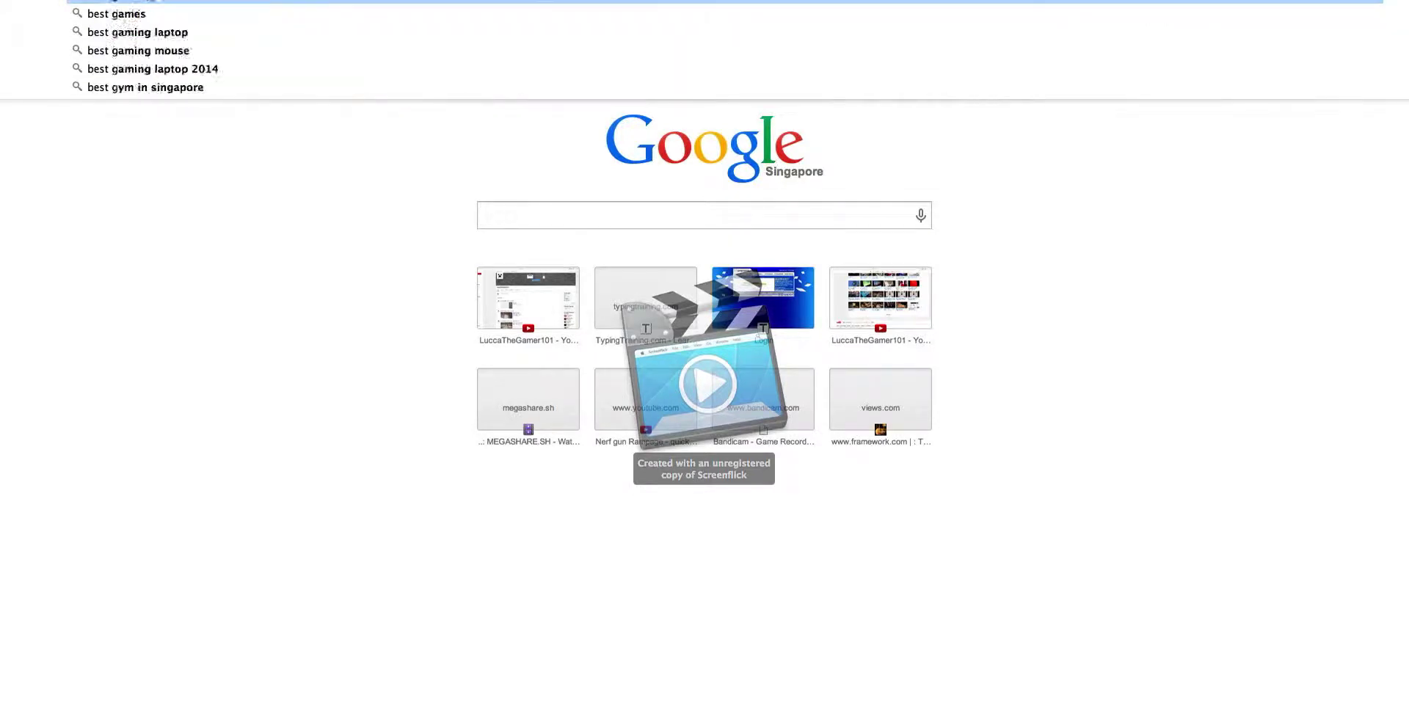
{"action": "type", "text": "ame"}
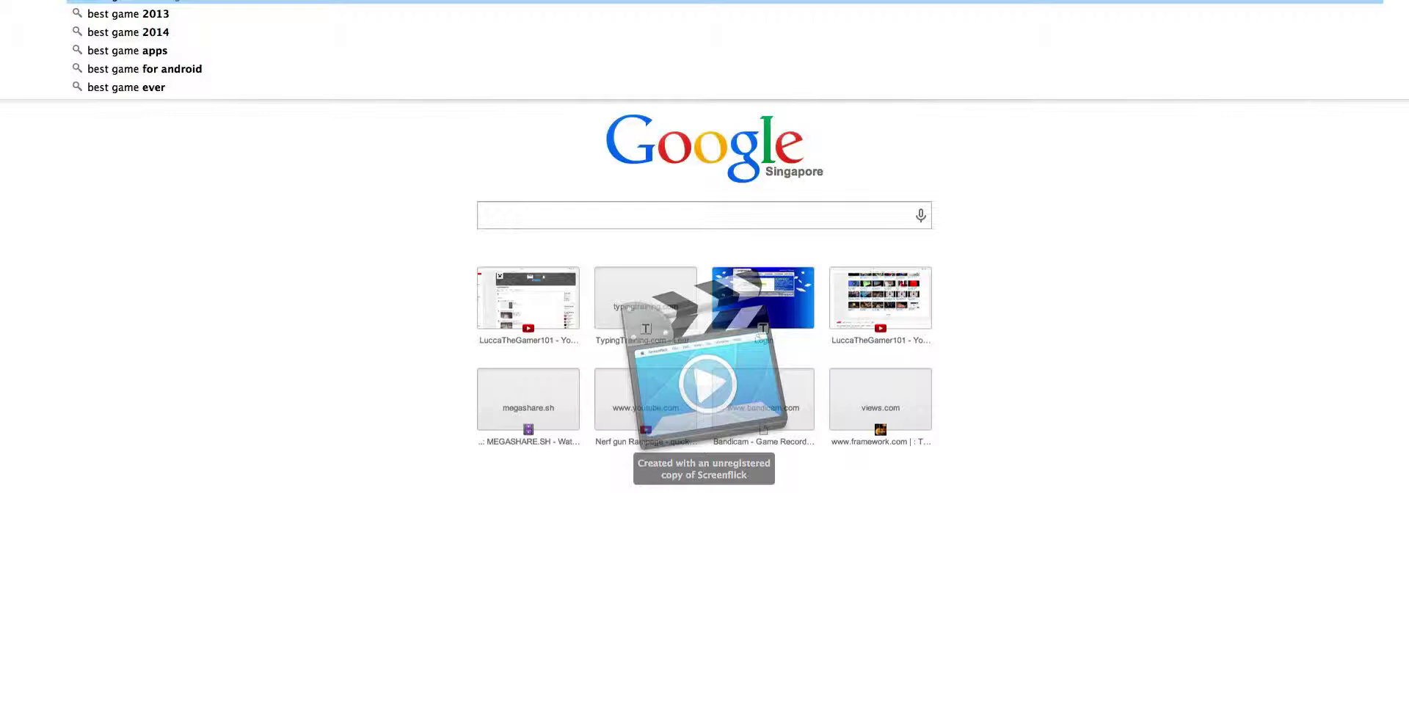
{"action": "type", "text": " ever"}
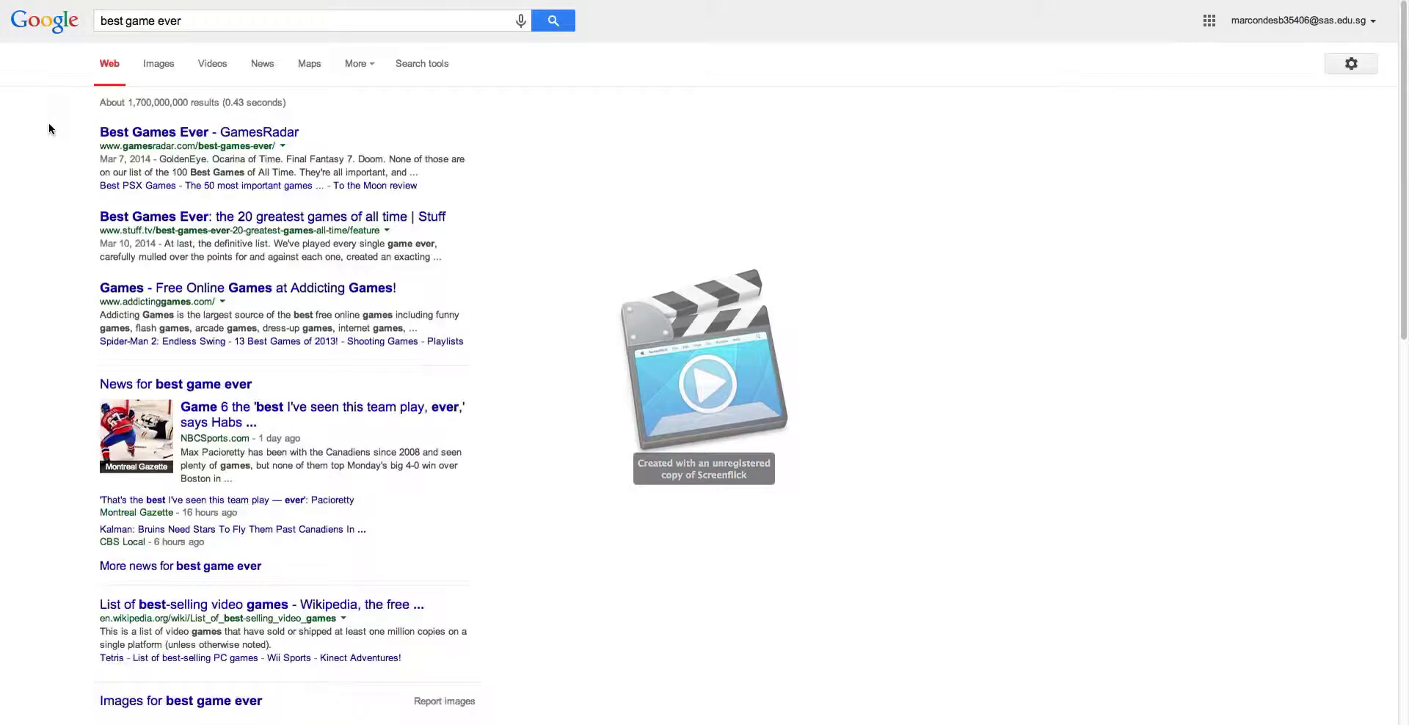
Open the GamesRadar 'The 100 best games of all time' search result.
{"action": "left_click", "coordinate": [157, 134]}
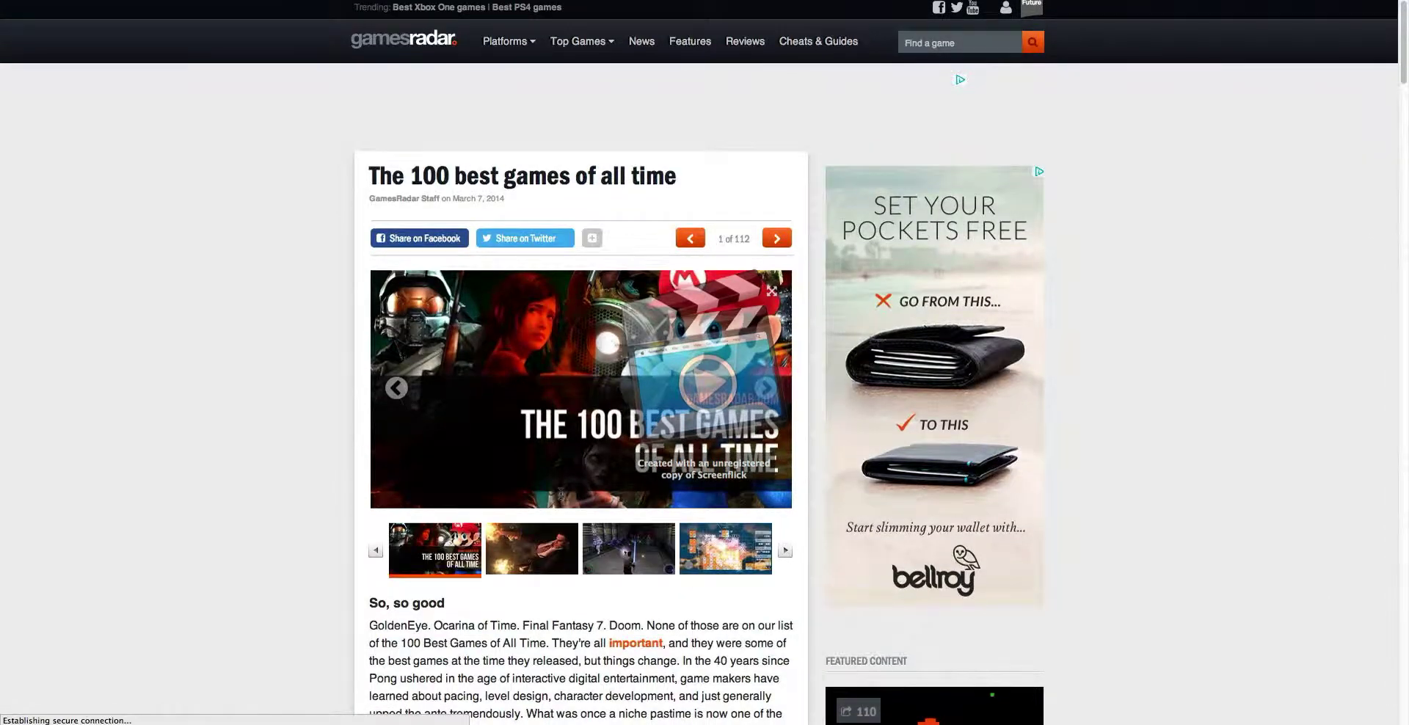
{"action": "scroll", "coordinate": [561, 494], "scroll_direction": "down", "scroll_amount": 3}
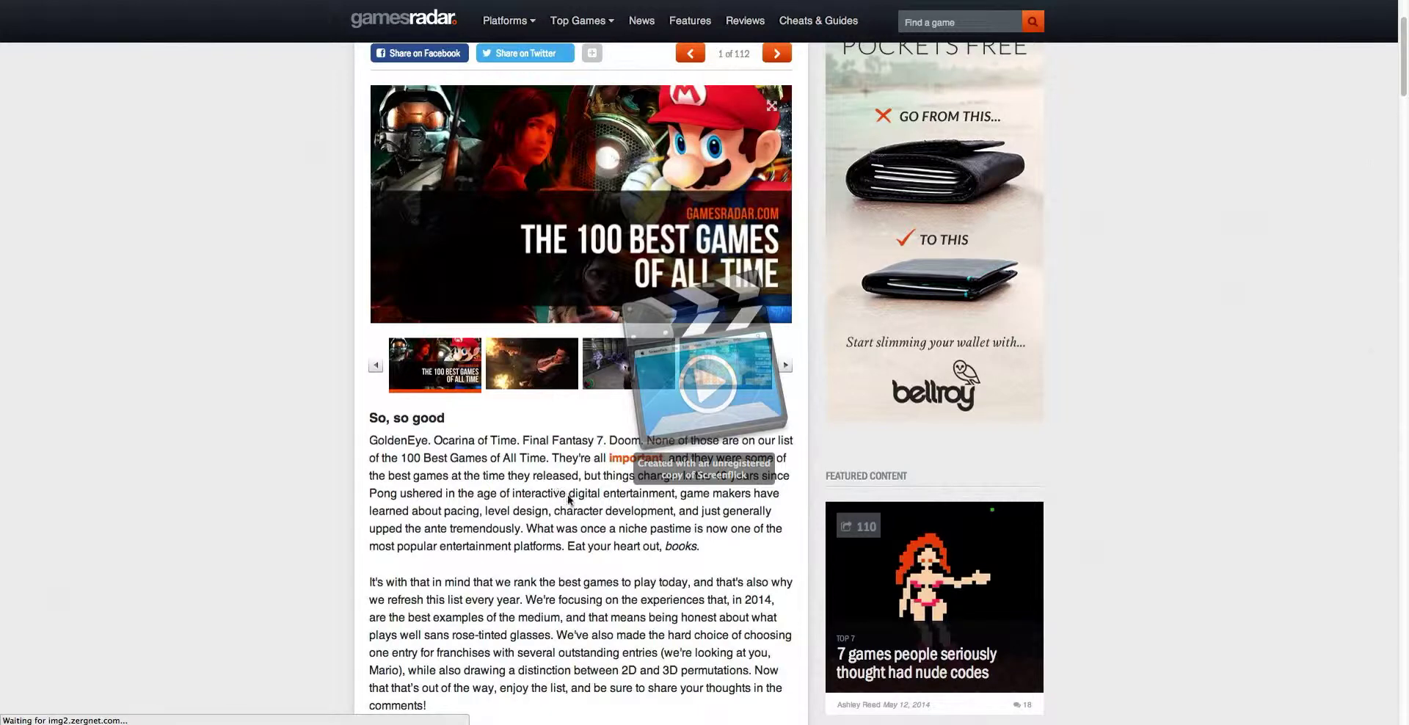
{"action": "scroll", "coordinate": [595, 507], "scroll_direction": "down", "scroll_amount": 2}
{"action": "scroll", "coordinate": [601, 509], "scroll_direction": "down", "scroll_amount": 2}
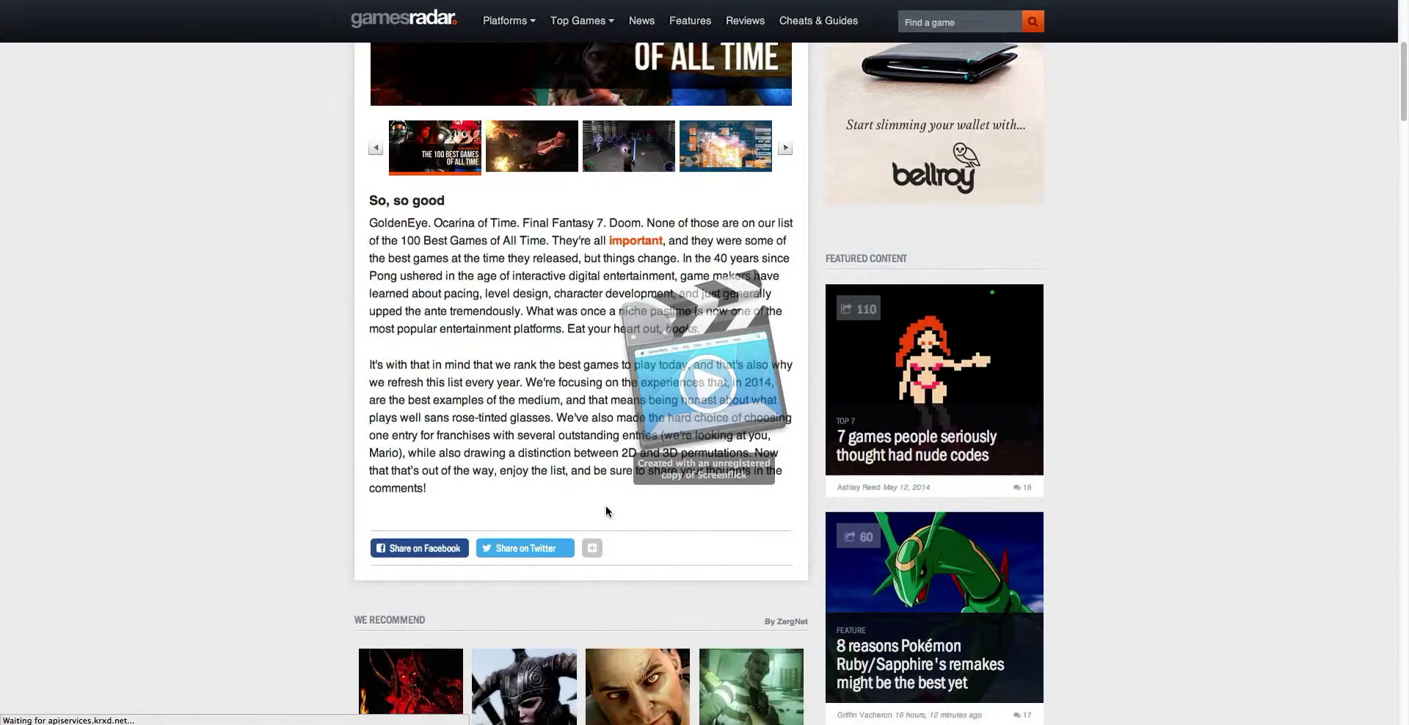
{"action": "scroll", "coordinate": [606, 511], "scroll_direction": "down", "scroll_amount": 1}
{"action": "scroll", "coordinate": [605, 510], "scroll_direction": "down", "scroll_amount": 10}
{"action": "scroll", "coordinate": [605, 510], "scroll_direction": "down", "scroll_amount": 5}
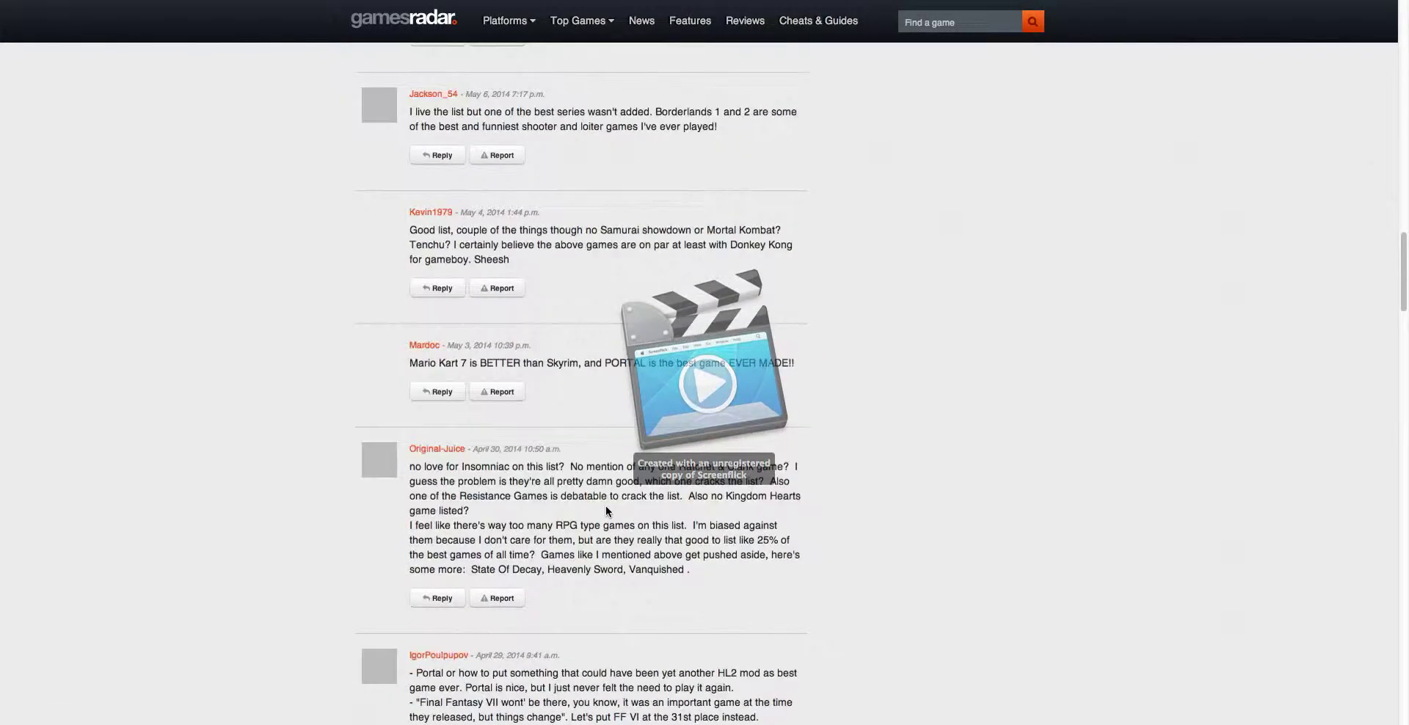
{"action": "scroll", "coordinate": [606, 506], "scroll_direction": "down", "scroll_amount": 5}
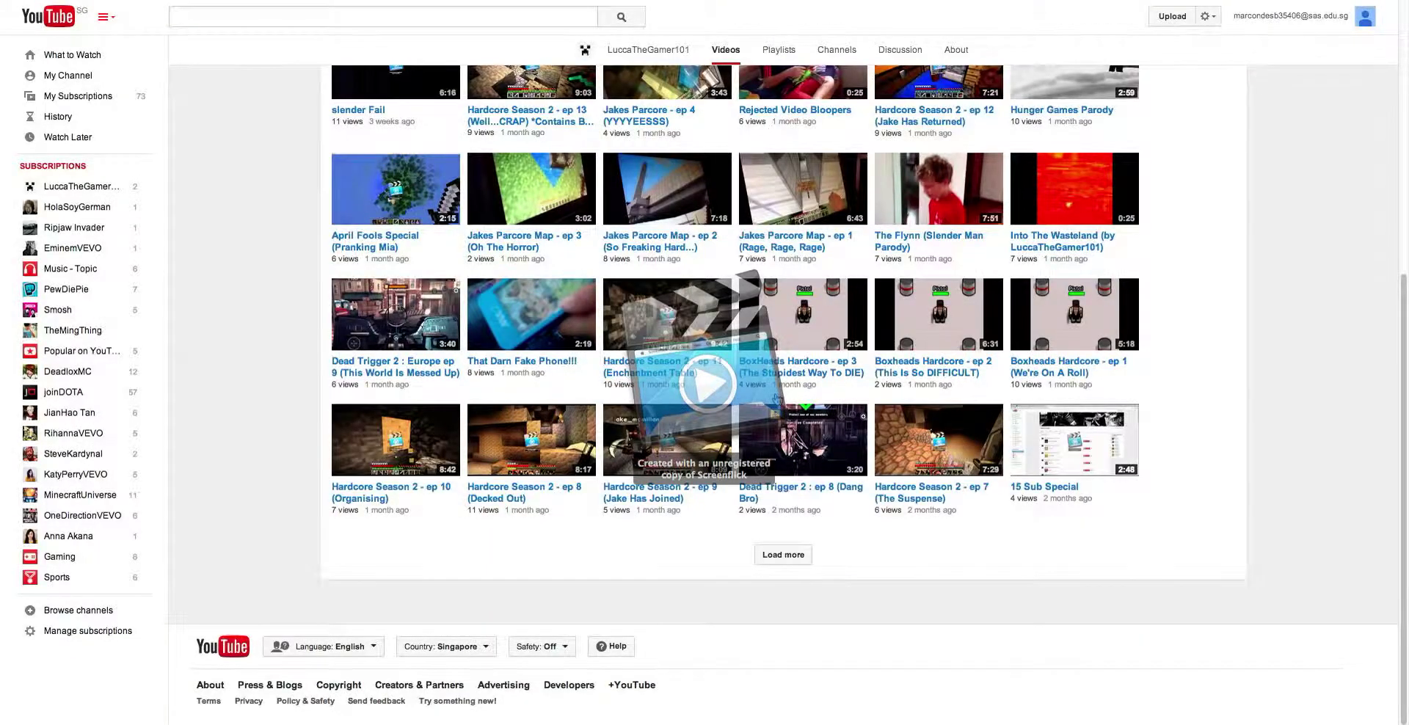
{"action": "scroll", "coordinate": [778, 402], "scroll_direction": "up", "scroll_amount": 2}
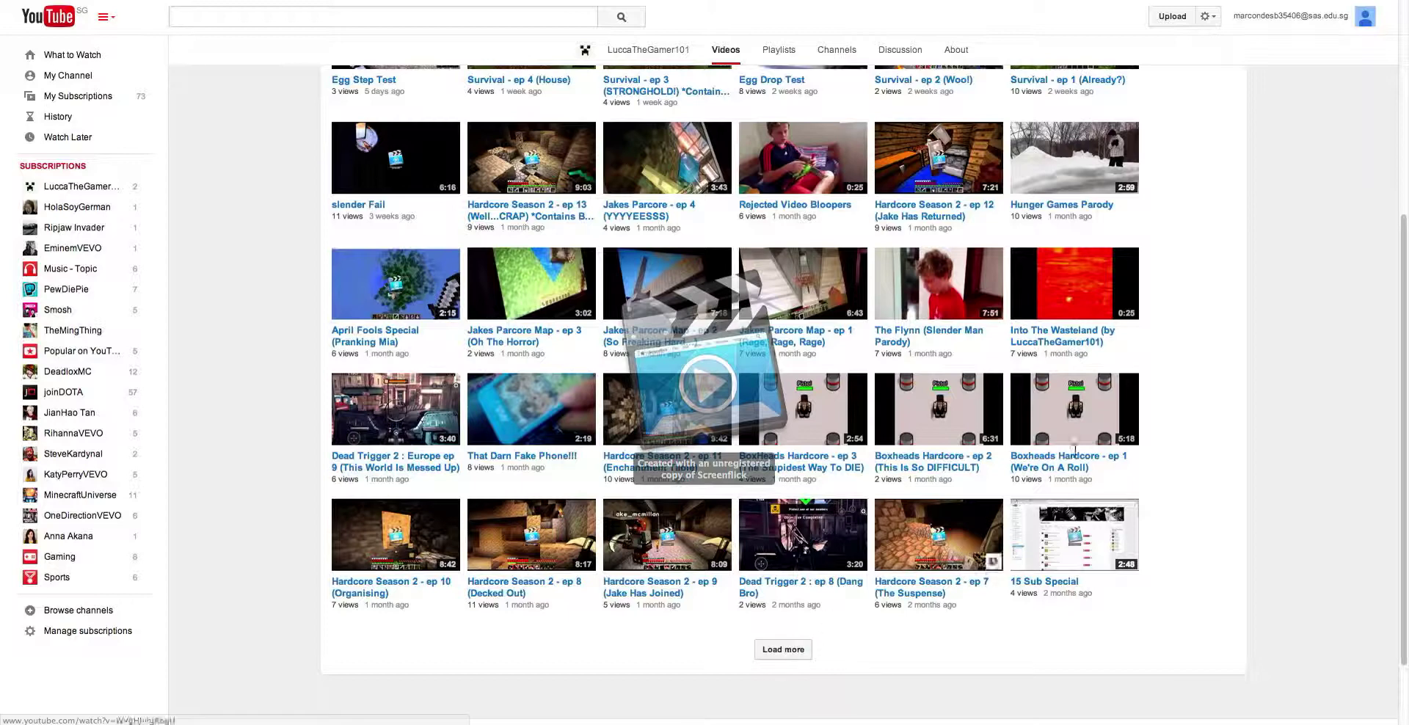
{"action": "mouse_move", "coordinate": [938, 408]}
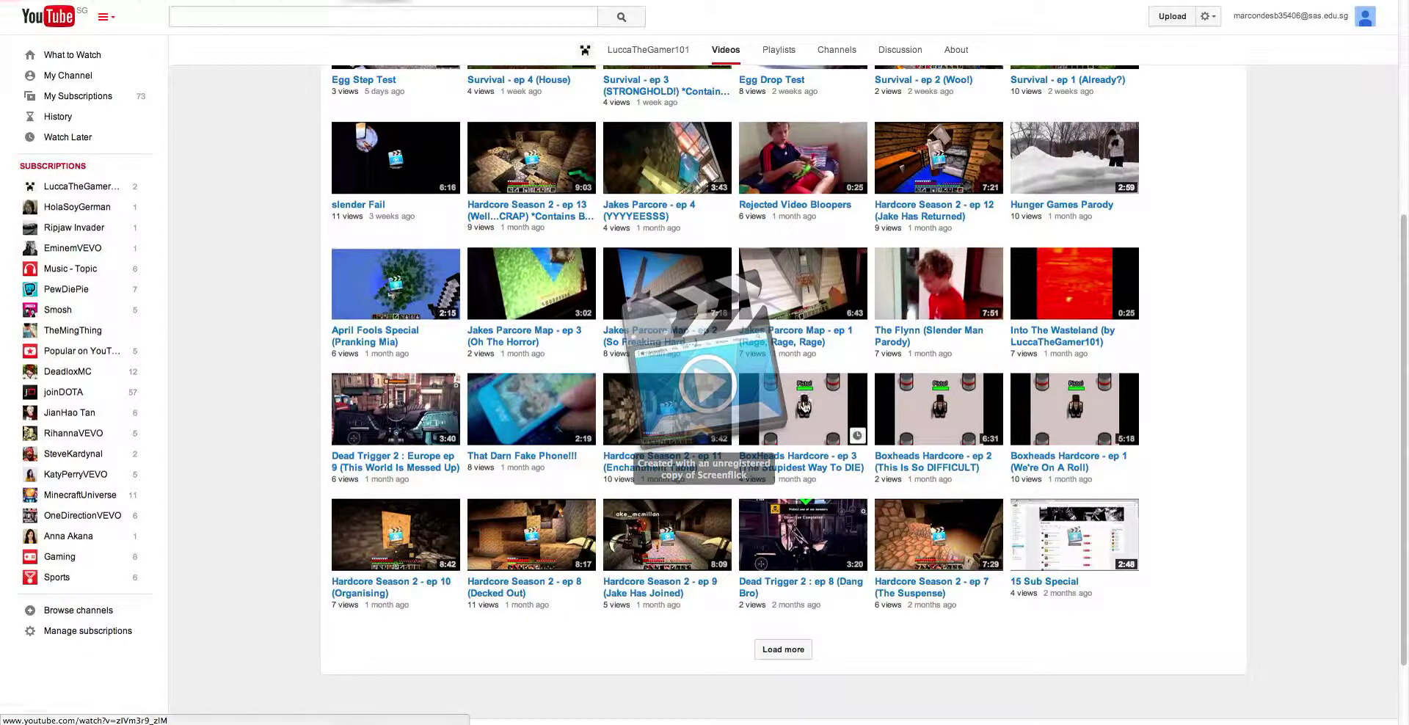
{"action": "scroll", "coordinate": [804, 406], "scroll_direction": "up", "scroll_amount": 5}
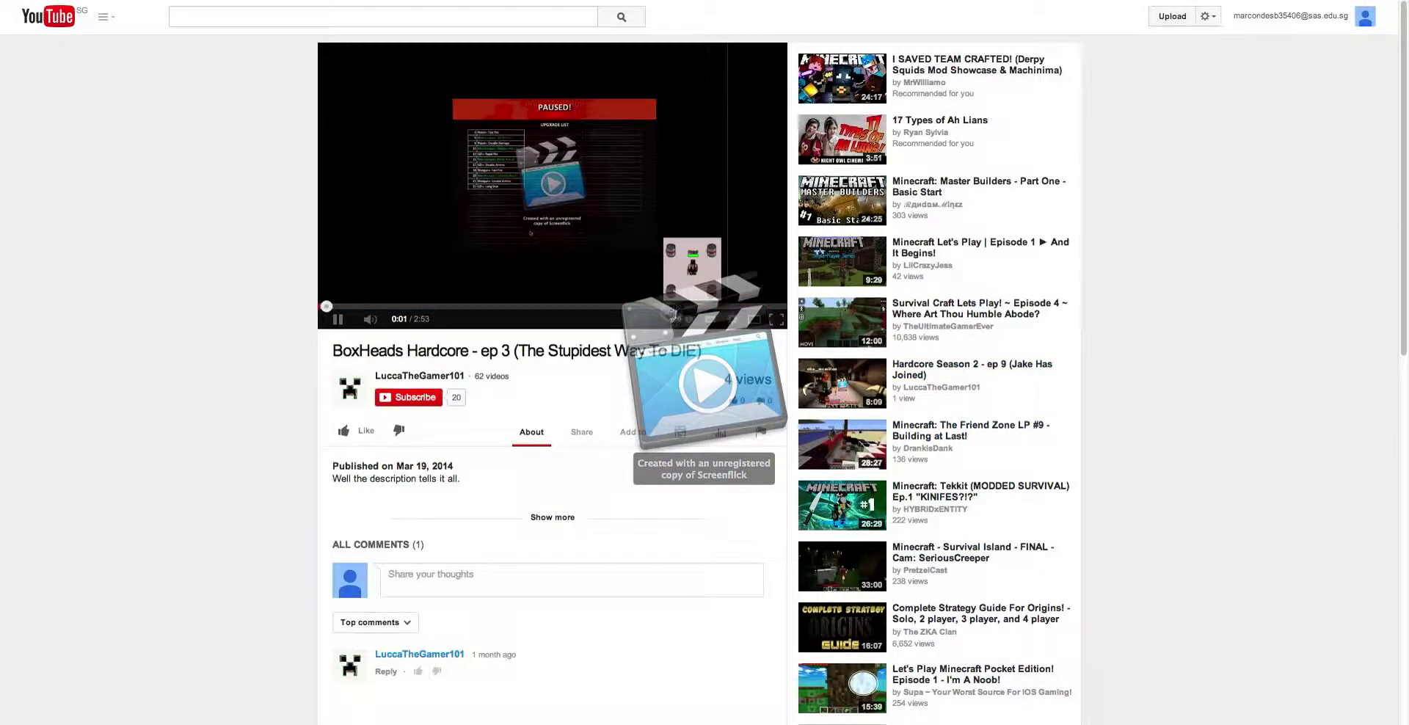
Jump BoxHeads Hardcore ep 3 ahead to about 2:12 and watch it full screen.
{"action": "left_click", "coordinate": [663, 306]}
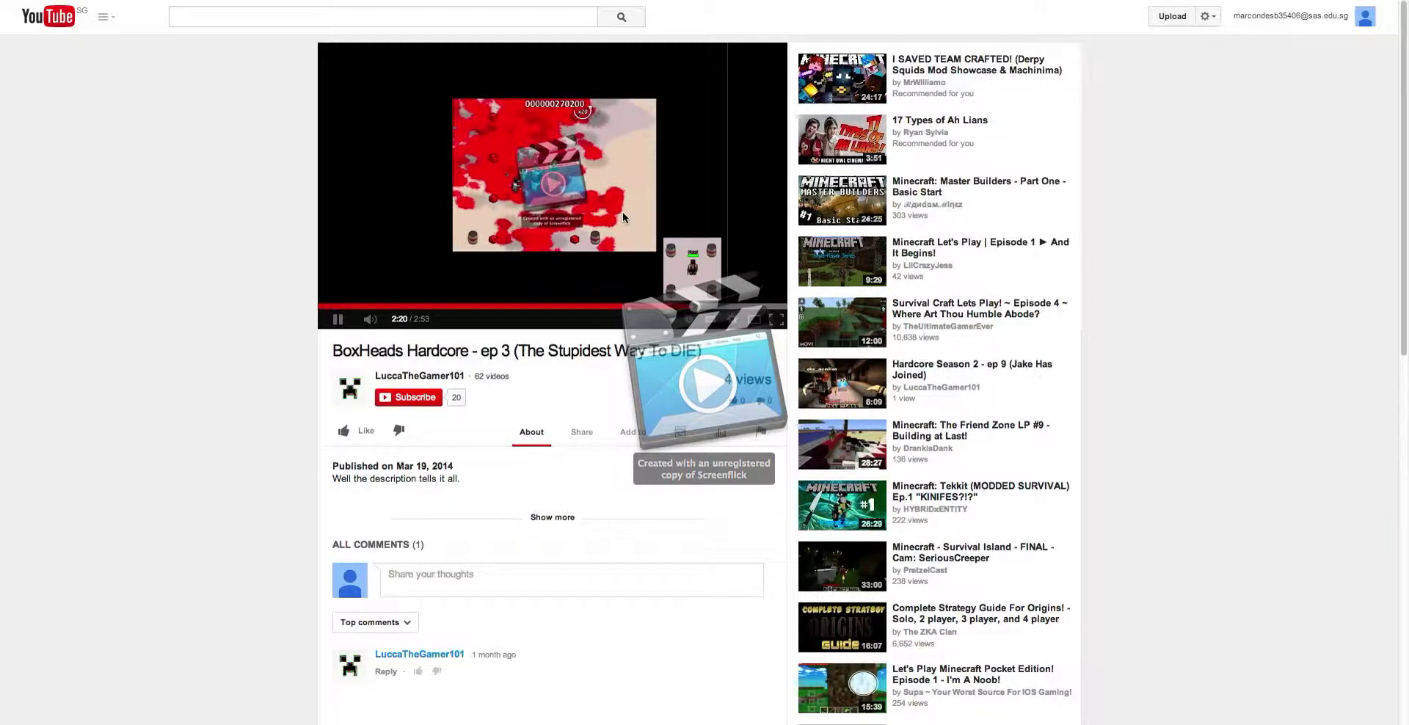
{"action": "left_click", "coordinate": [774, 321]}
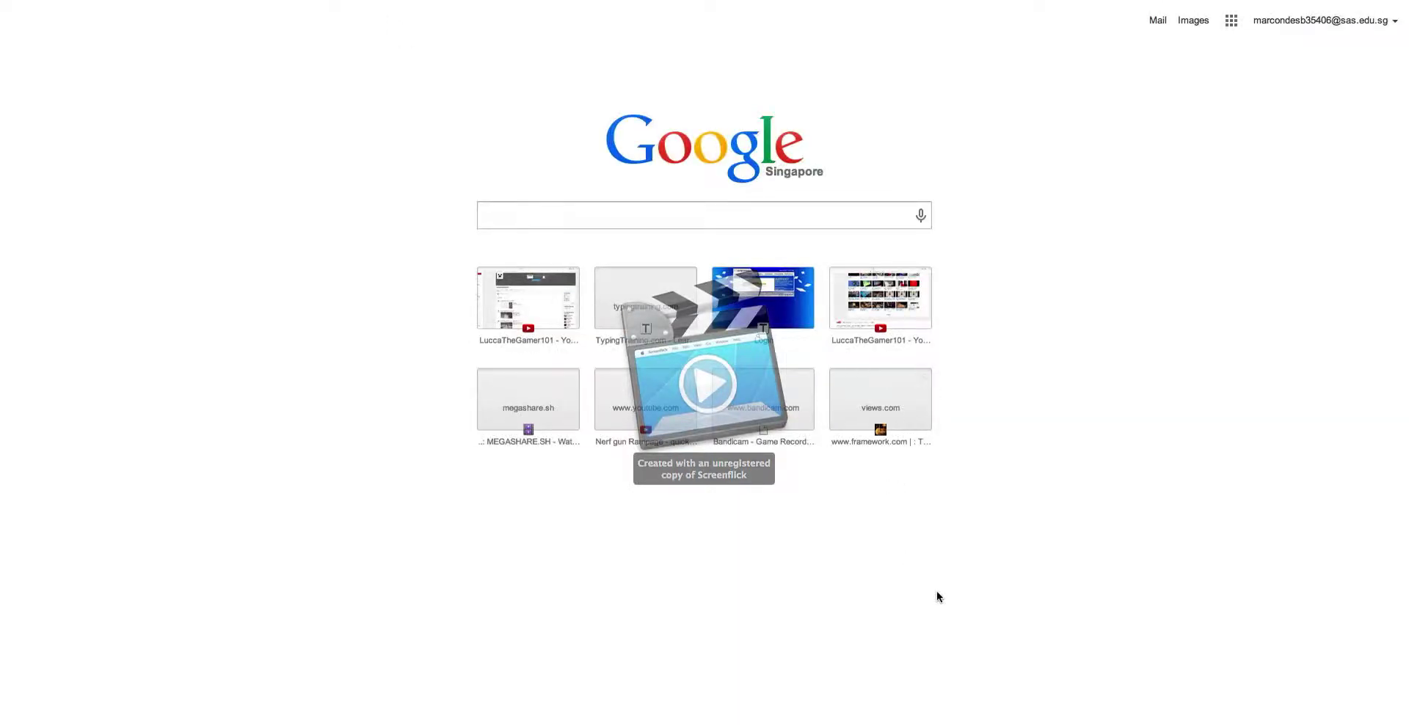
{"action": "right_click", "coordinate": [790, 719]}
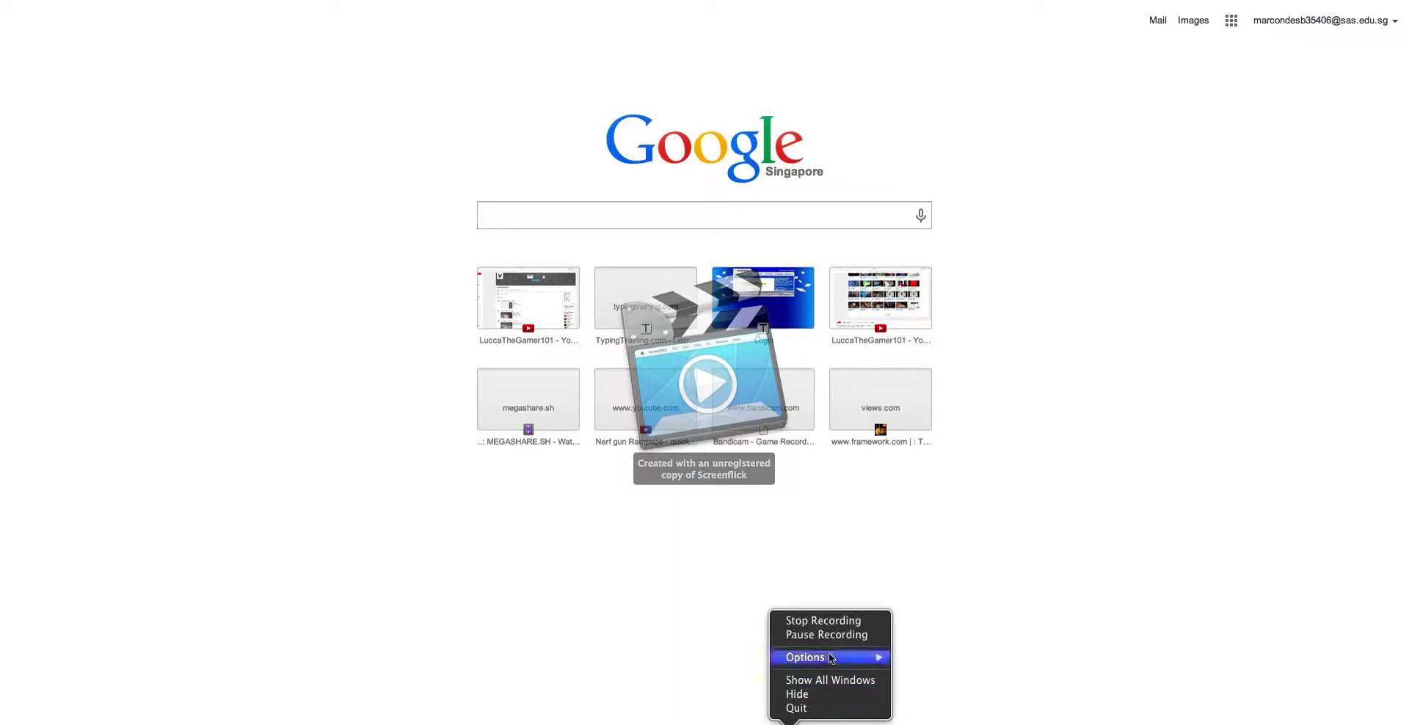